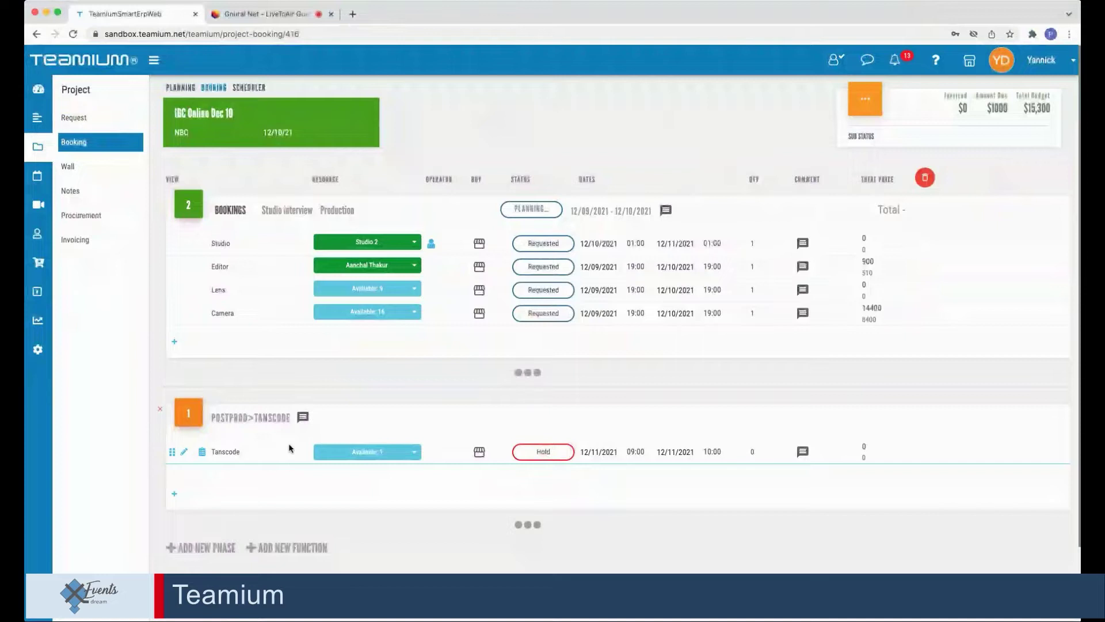
click(210, 550)
scroll(211, 551, down, 2)
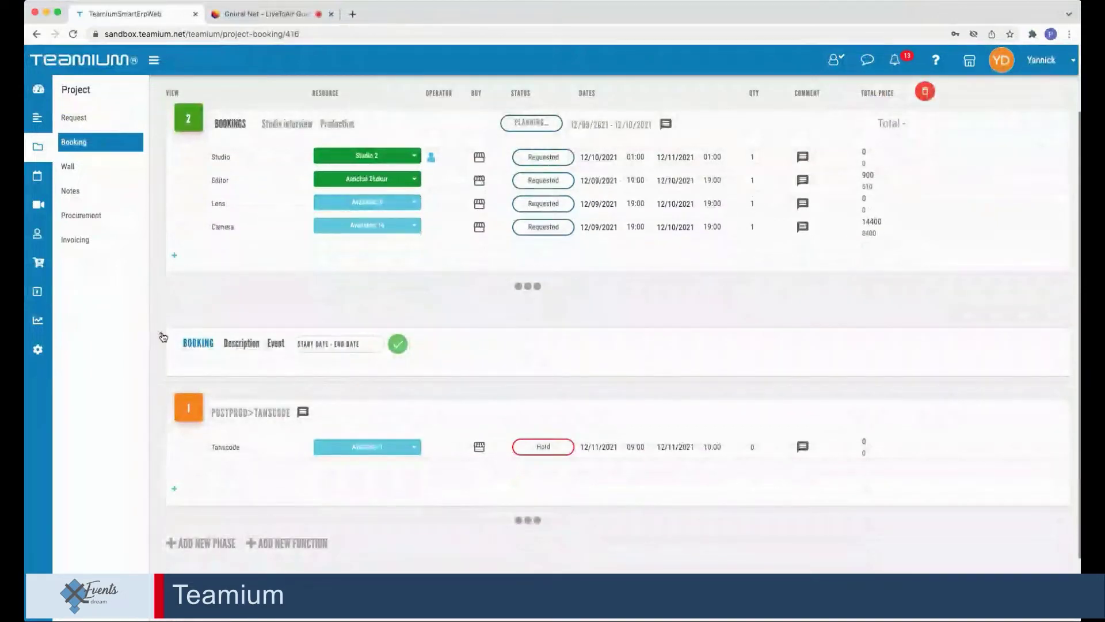
click(161, 337)
scroll(382, 429, up, 2)
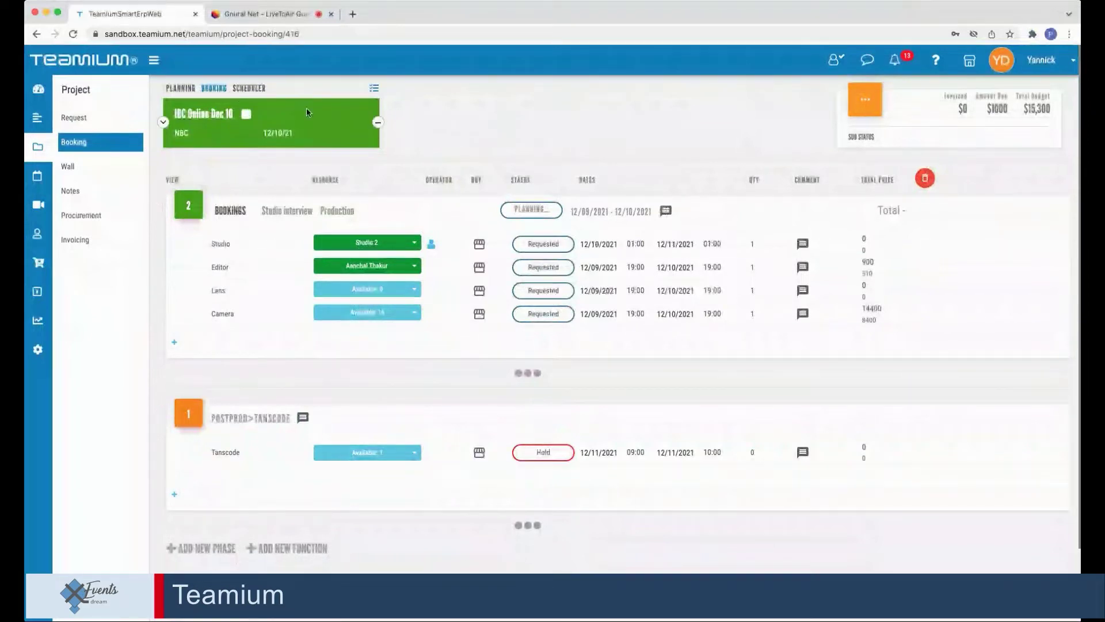
- Look at the scheduler view of the IBC Online Dec 10 project and return to its bookings
click(241, 89)
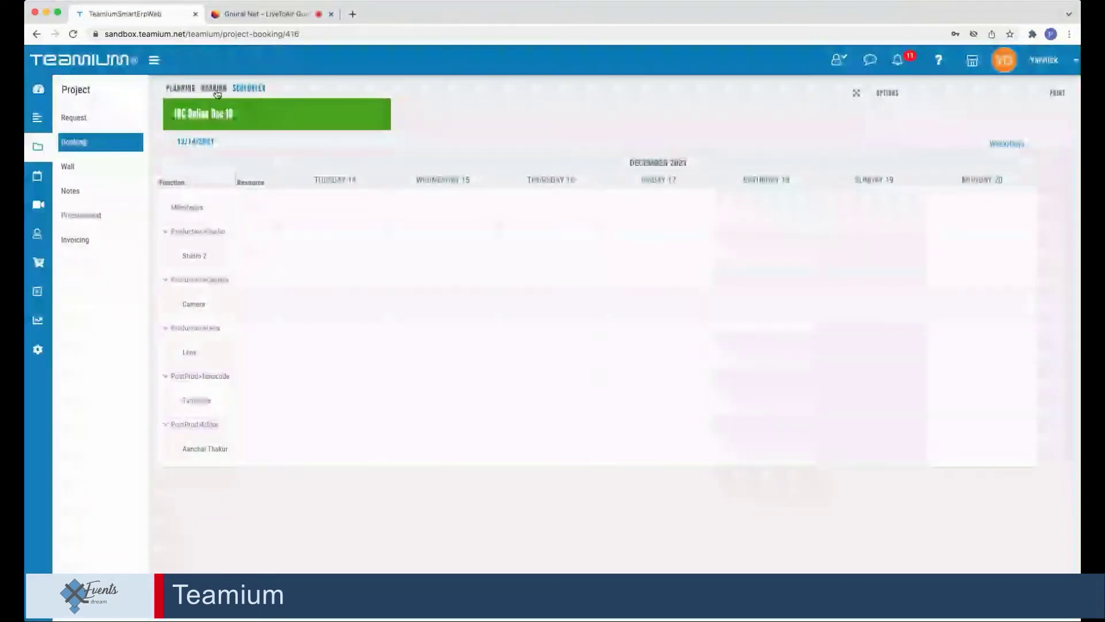
click(214, 90)
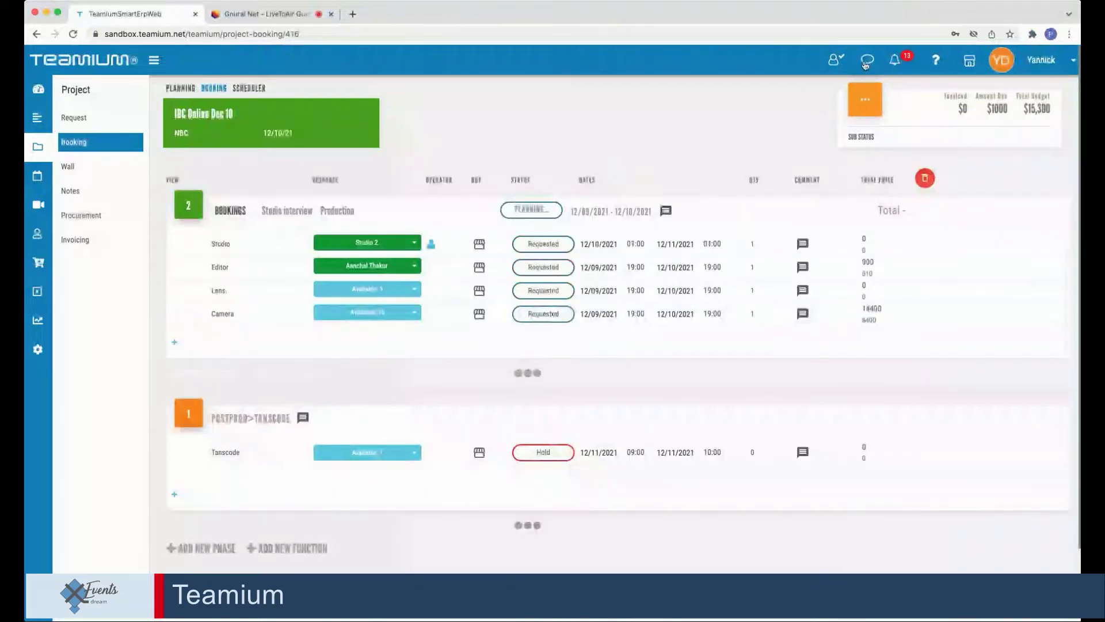
- Check the chat contacts and the recent notifications, and close both lists
click(866, 63)
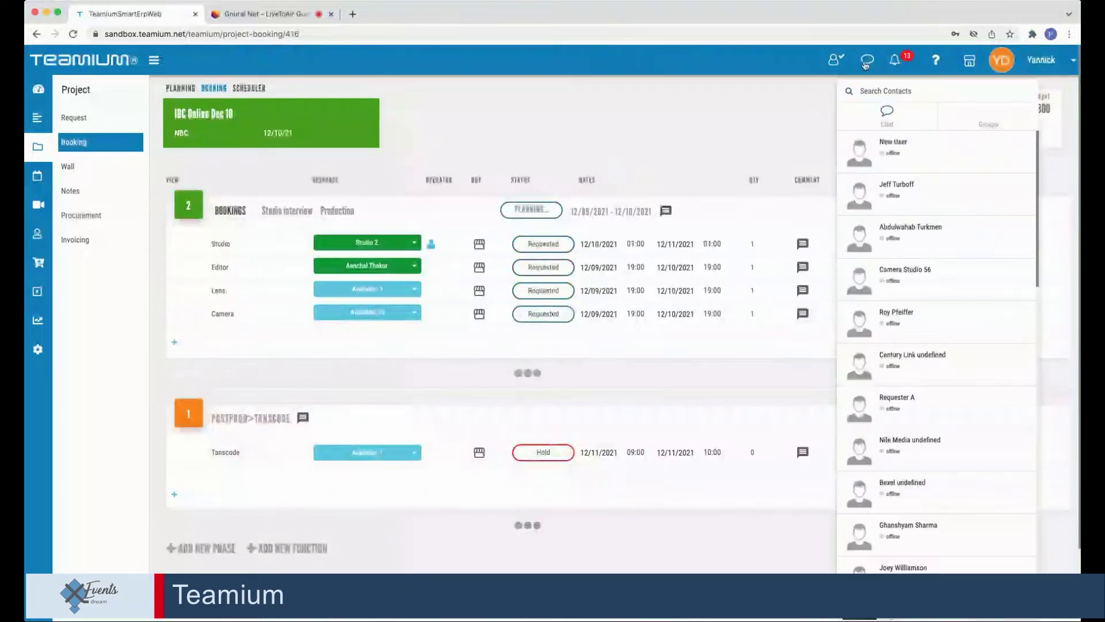
click(894, 63)
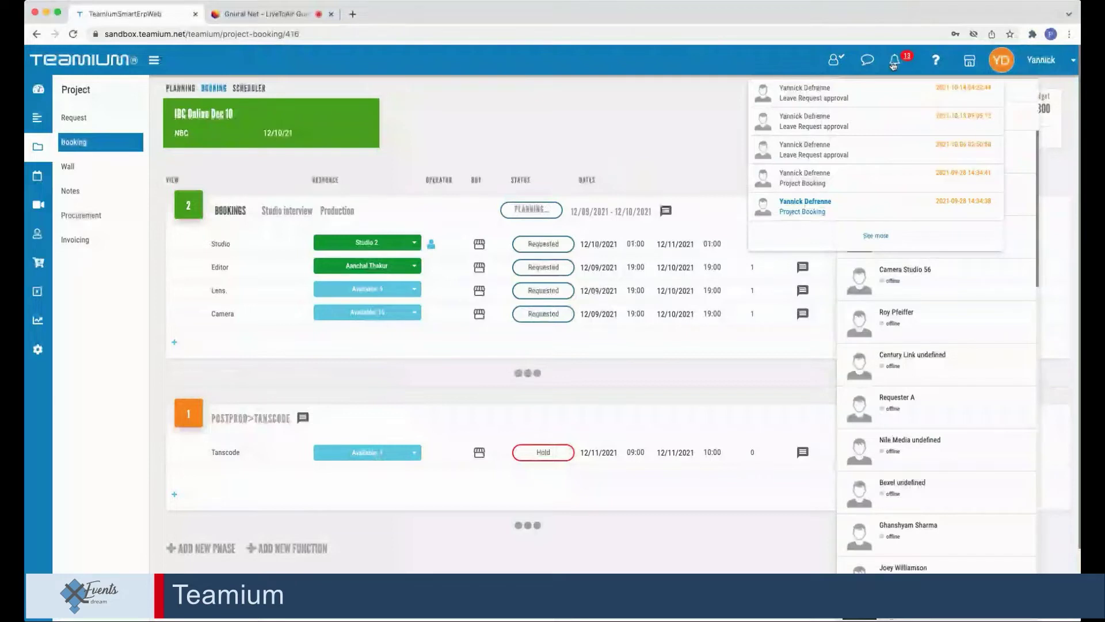
click(893, 65)
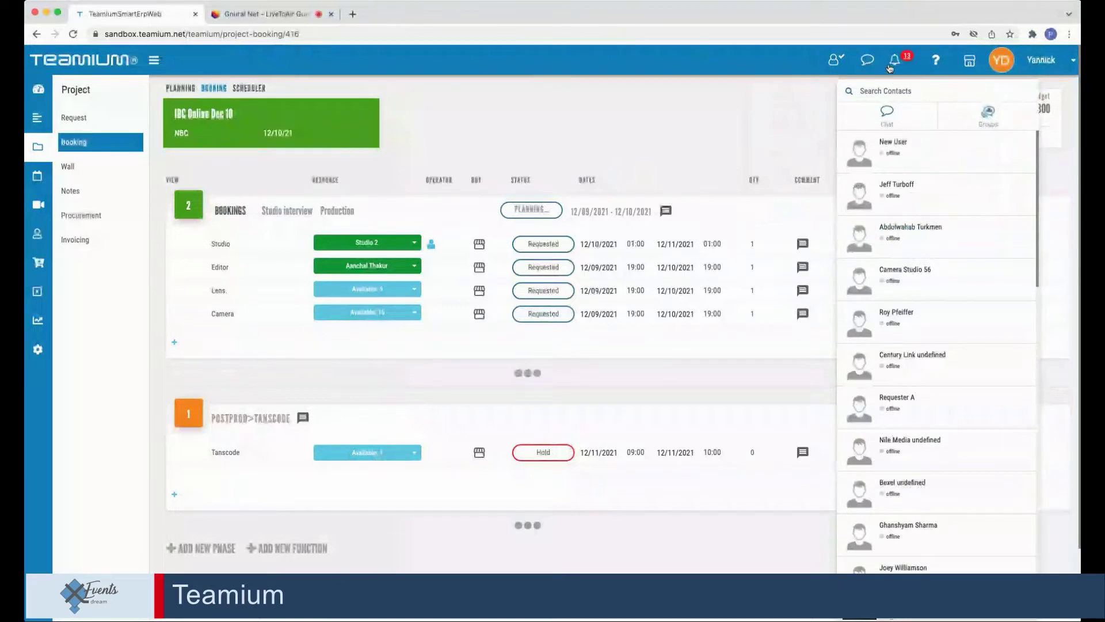
click(870, 68)
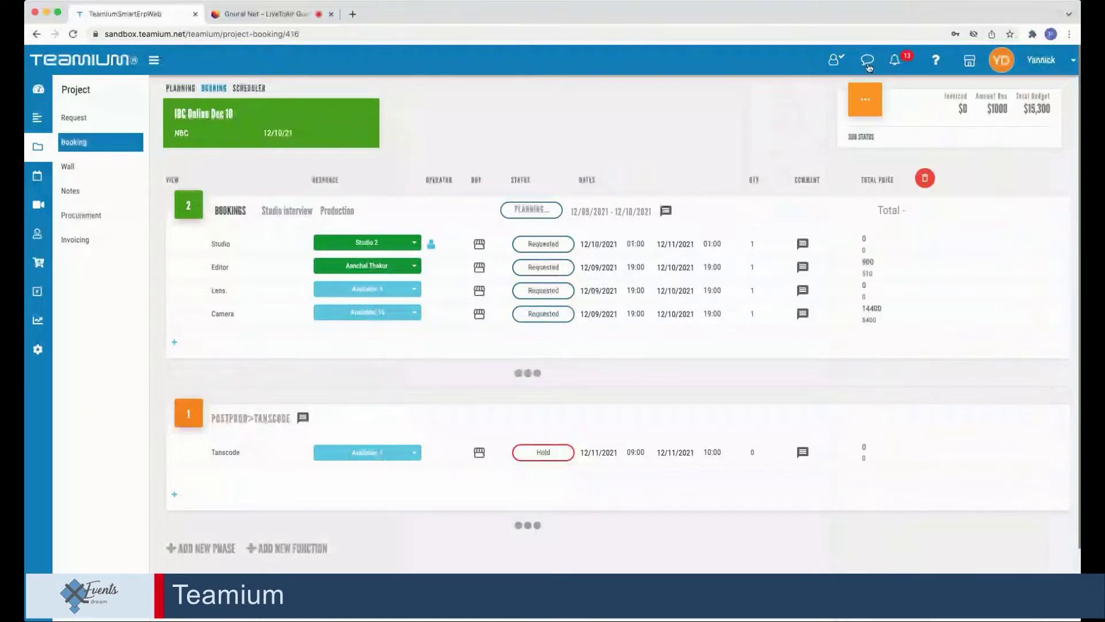
- Hide the total price column in the project's booking list
mouse_move(1054, 126)
click(902, 181)
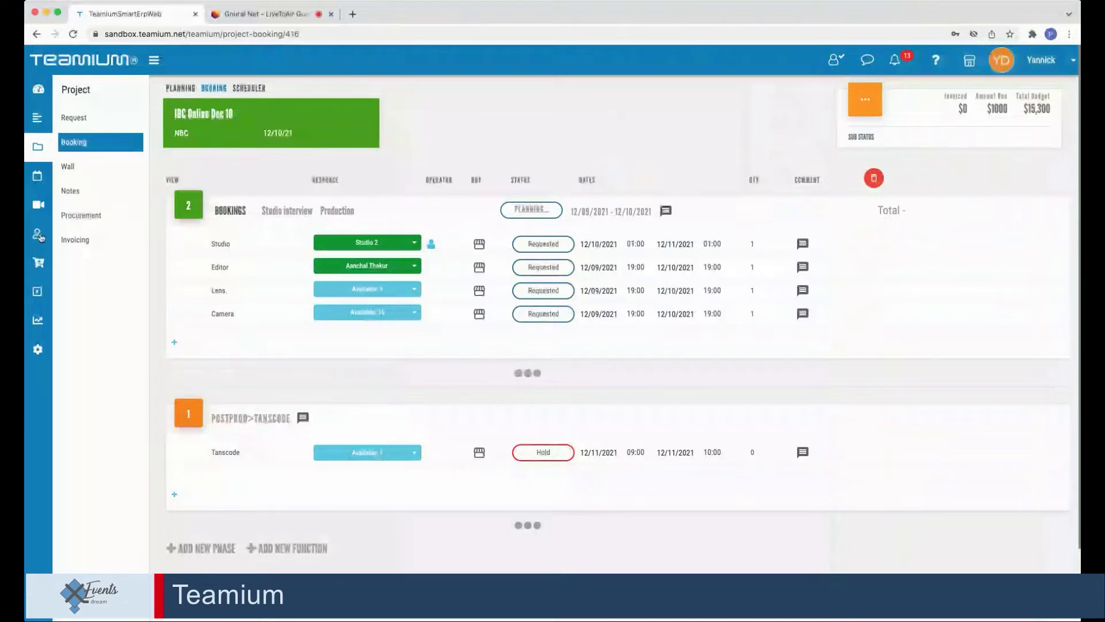
- Open the resource schedule and view the Sydney Studio kit and the Crew kit
click(36, 182)
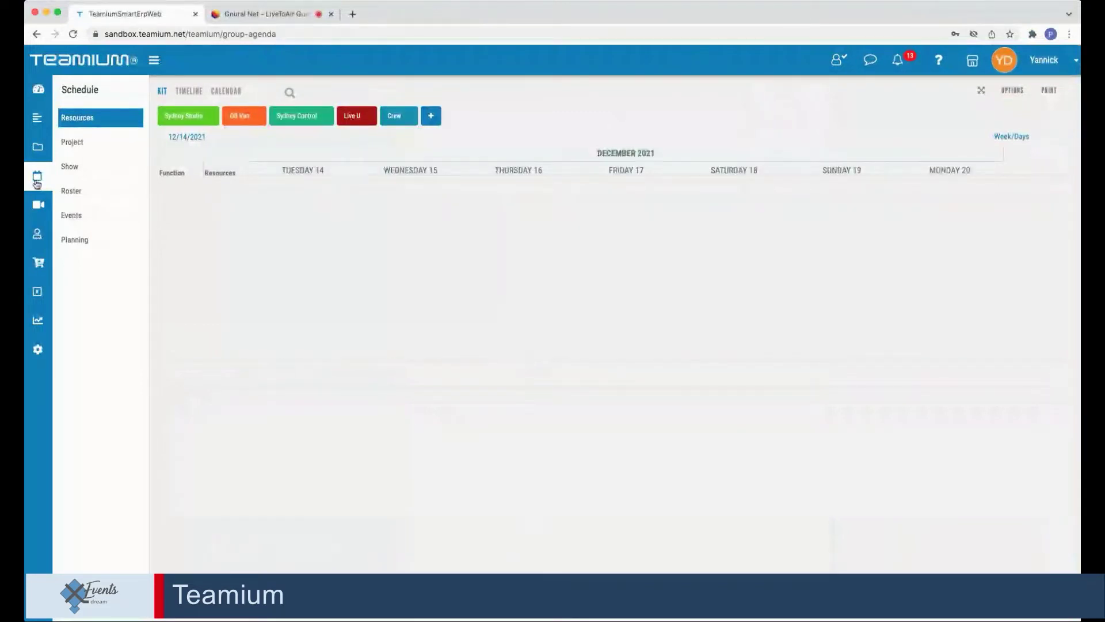
click(178, 118)
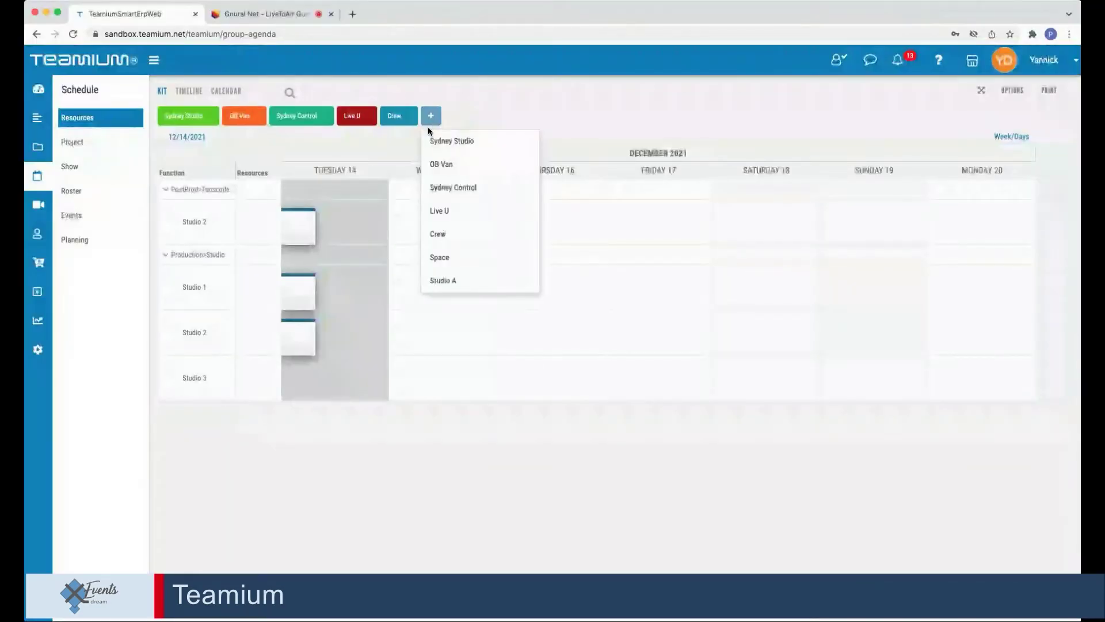
click(397, 119)
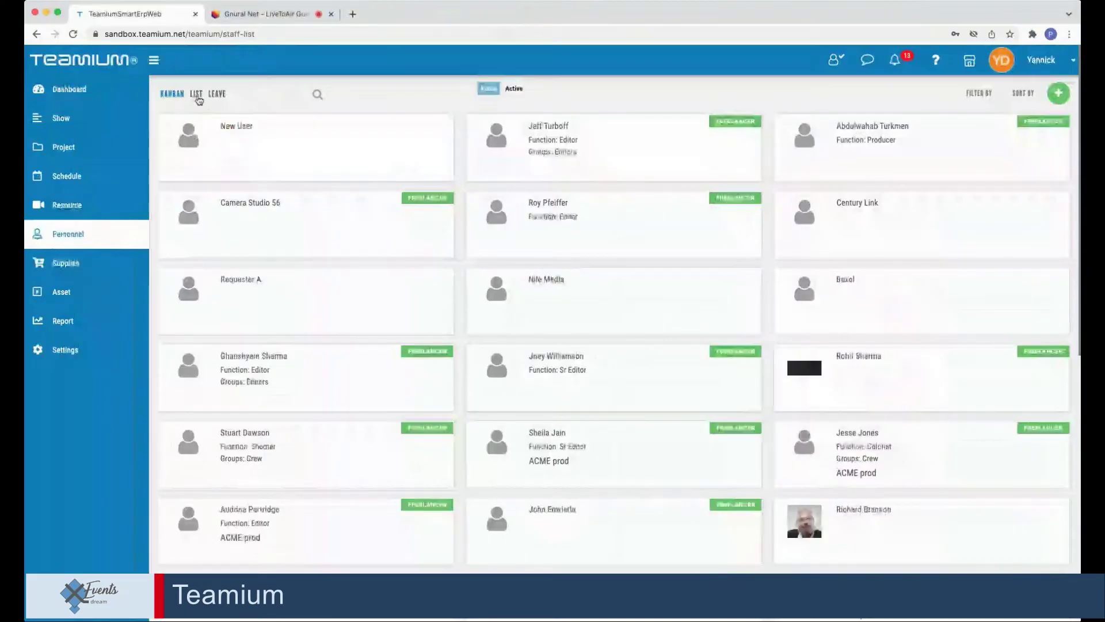
- Compare the list and kanban views of the personnel, ending in the kanban view
click(196, 96)
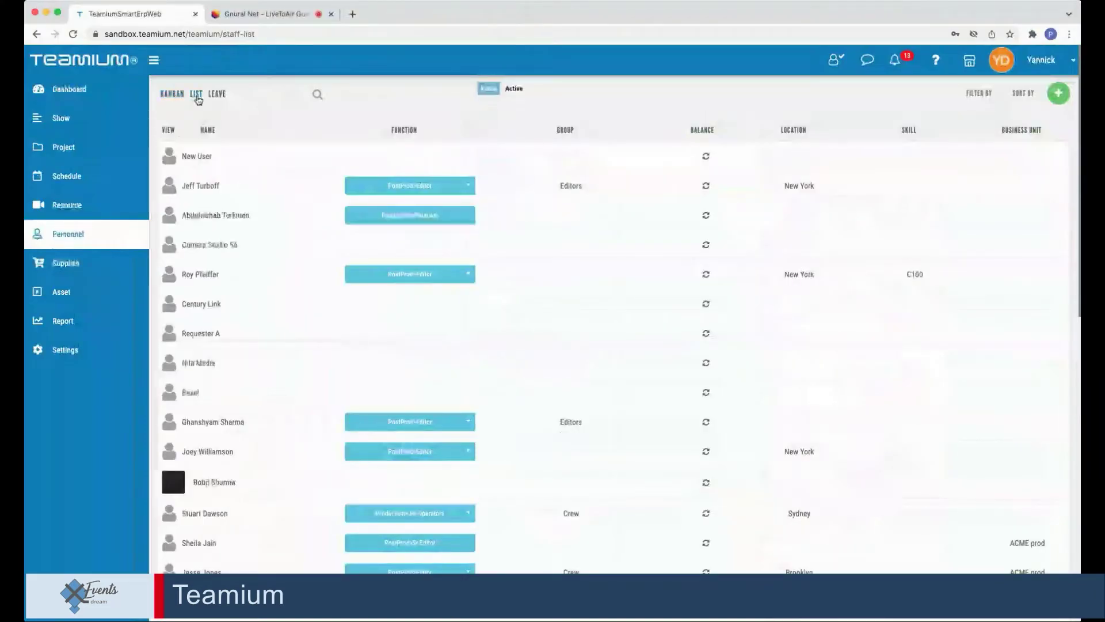
click(171, 96)
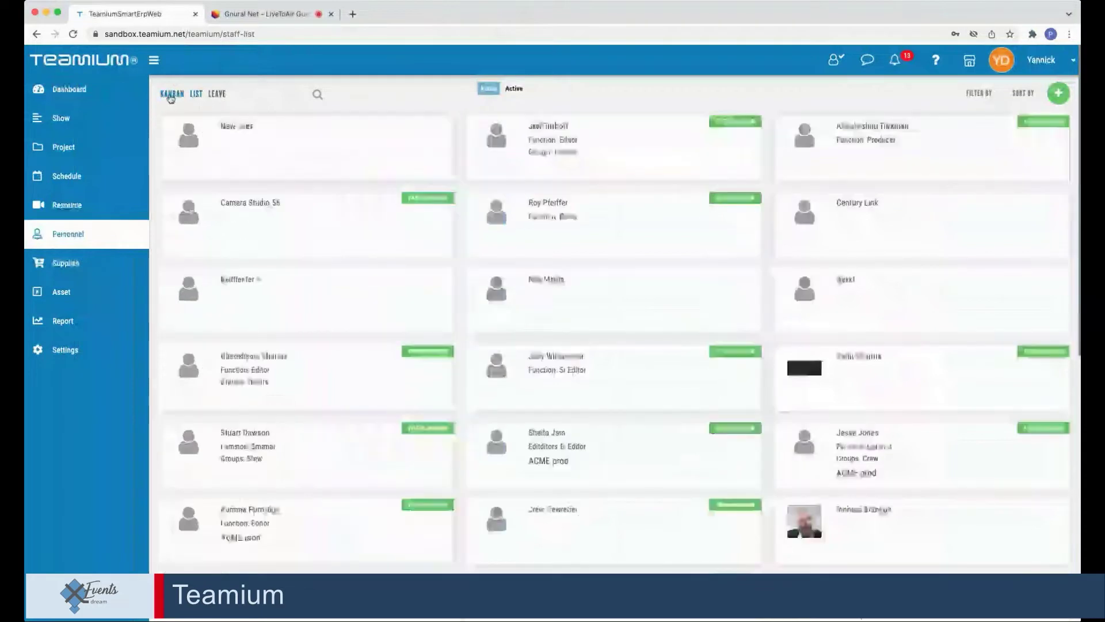
click(195, 96)
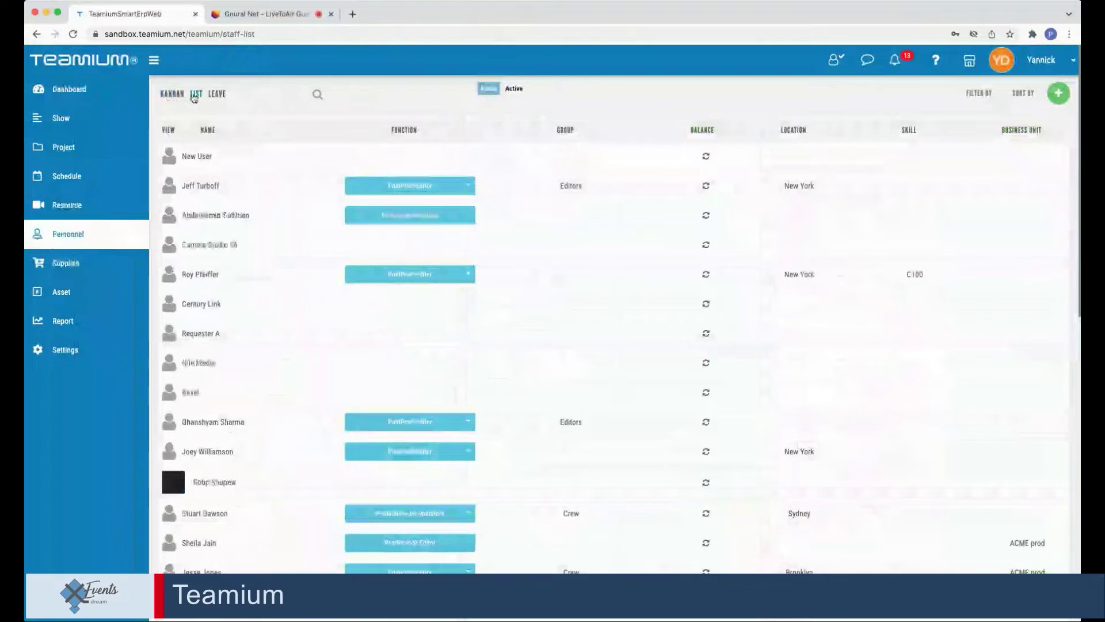
click(168, 95)
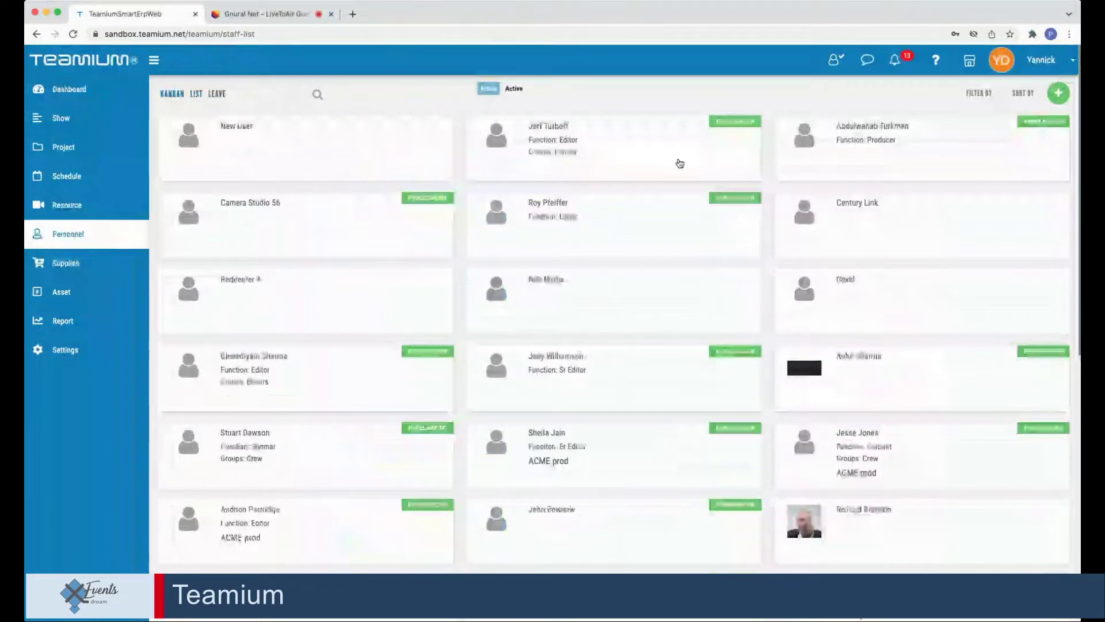
- Filter the personnel by the function Production>Shooter, searching the function options for "sho"
click(983, 94)
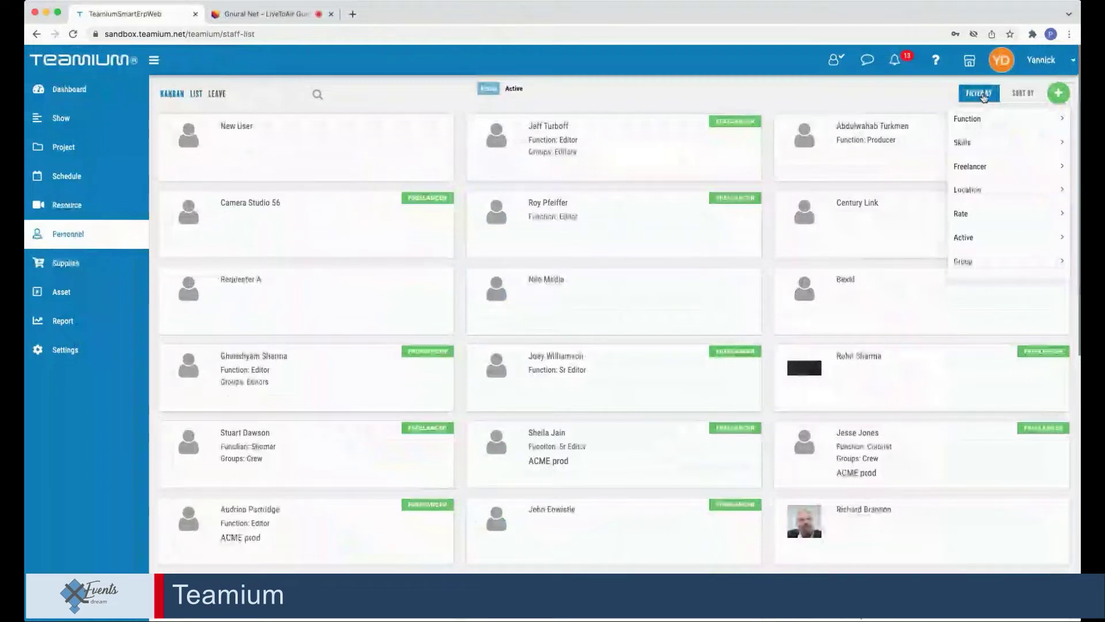
click(1062, 120)
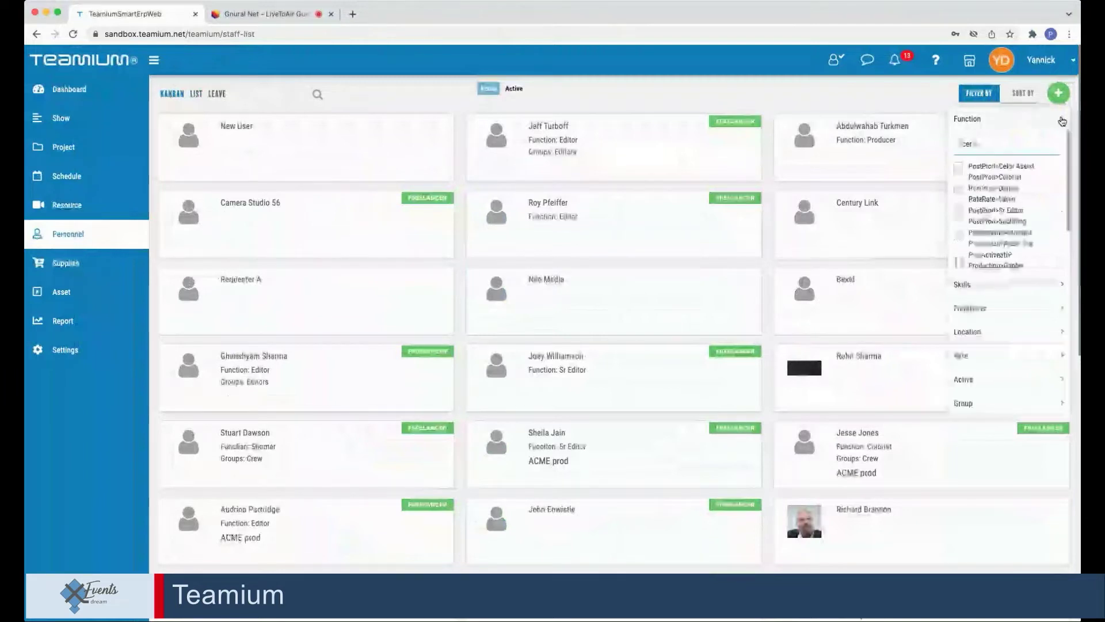
scroll(1011, 227, down, 1)
scroll(1009, 227, up, 1)
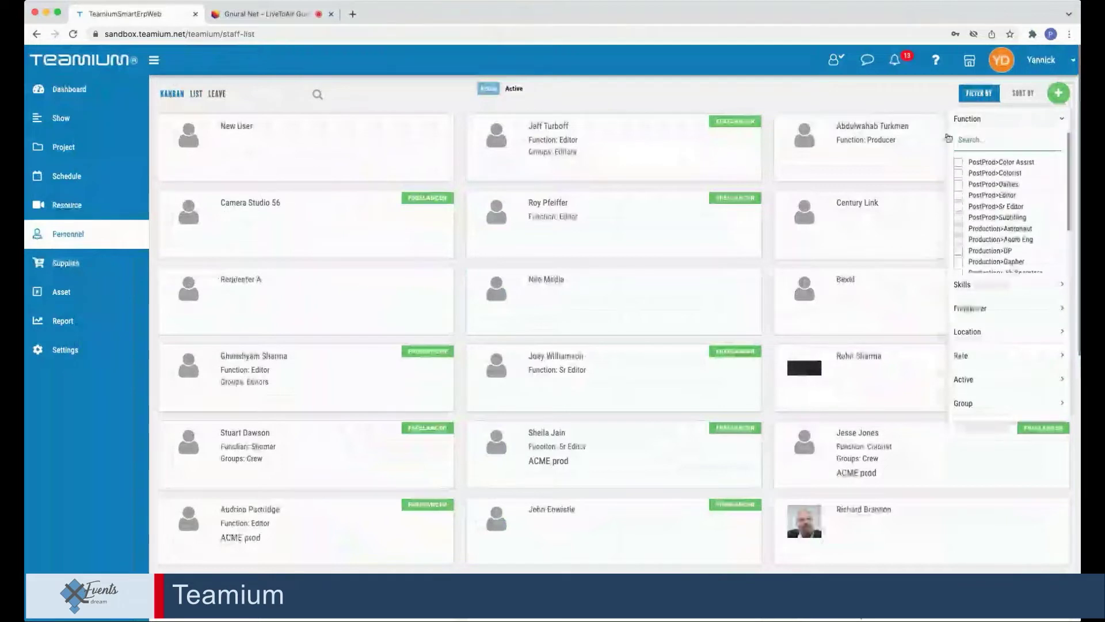
click(976, 140)
text(s)
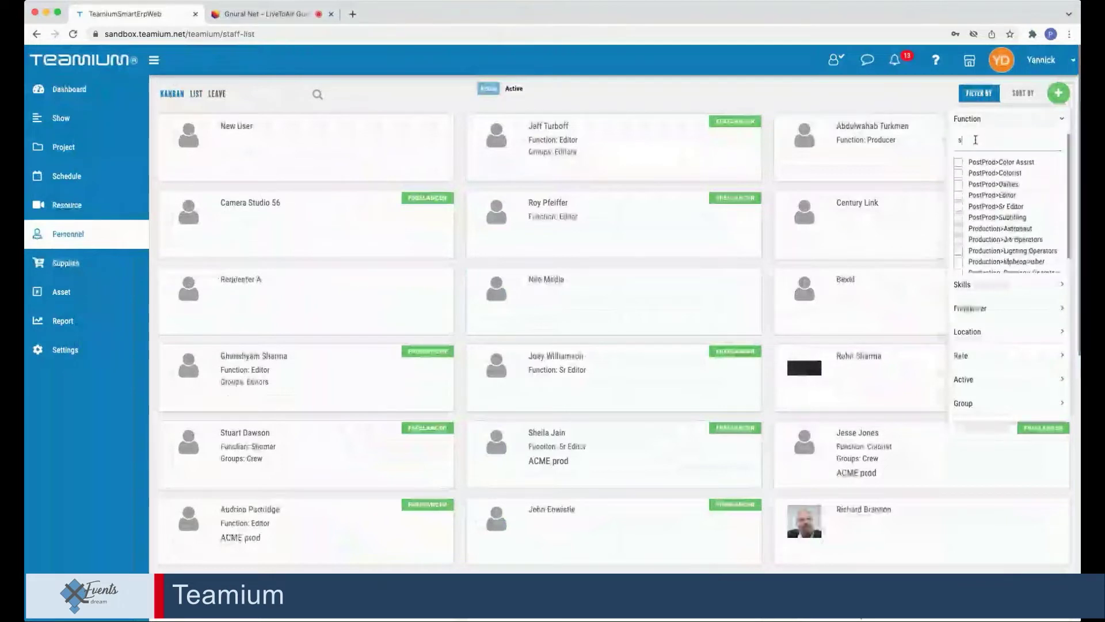
text(ubt)
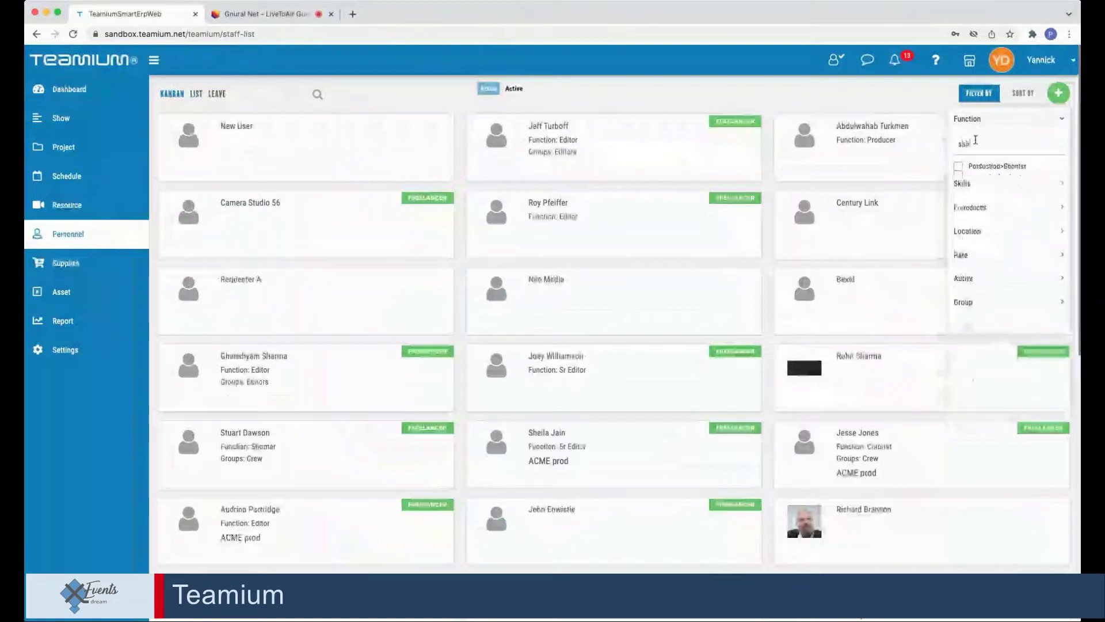
scroll(962, 171, down, 1)
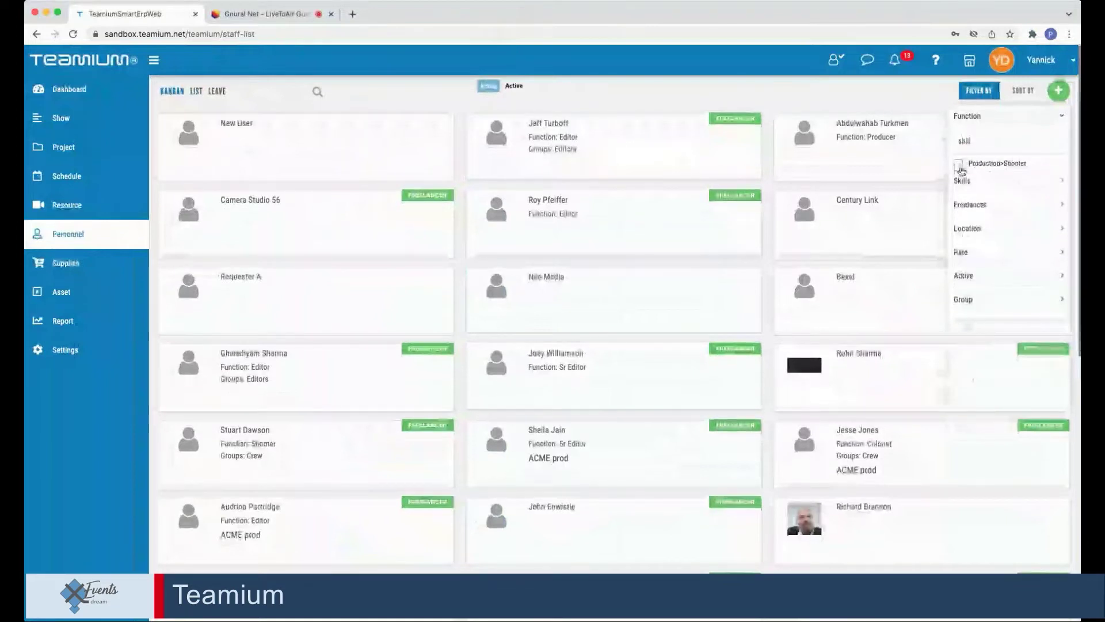
click(960, 166)
- Try narrowing the filtered shooters by location, with New York and with Sydney, and clear the location filter
click(1065, 230)
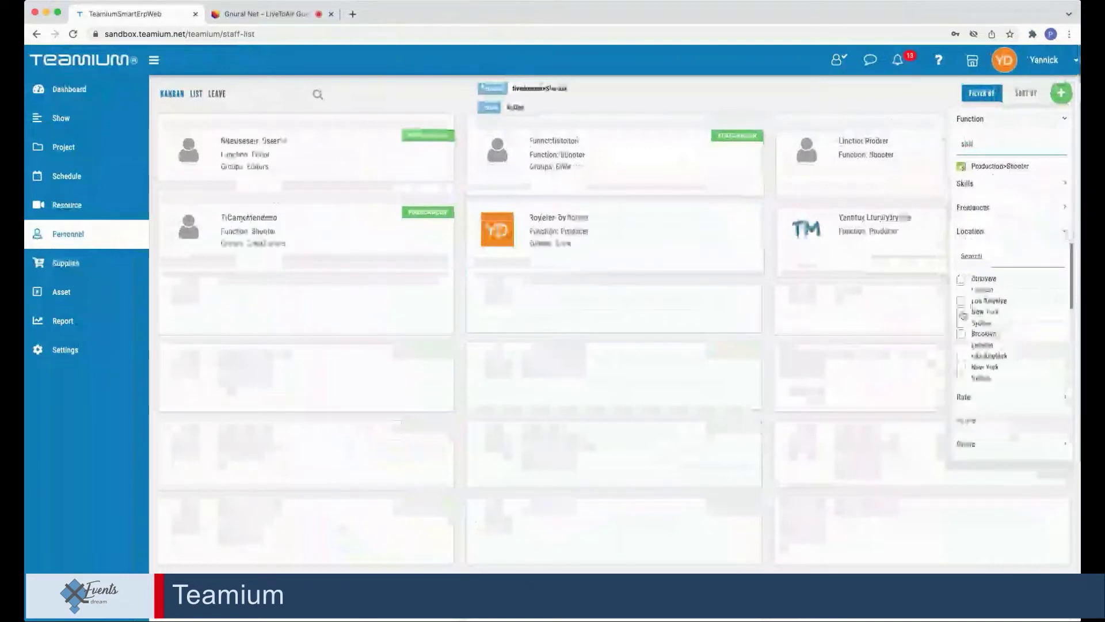
click(963, 315)
click(962, 315)
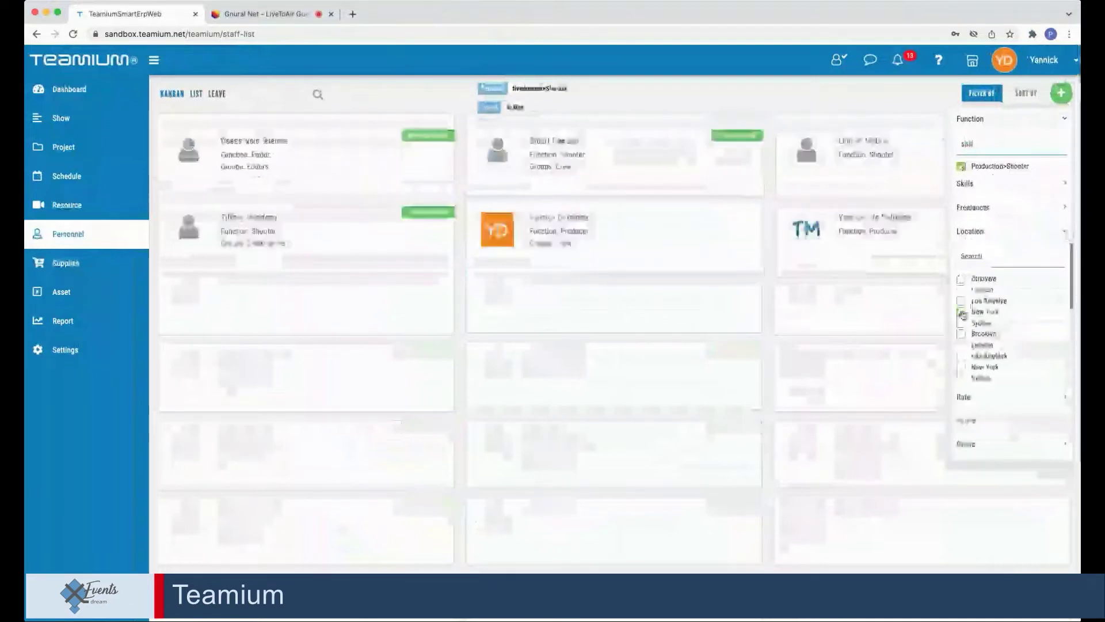
click(962, 379)
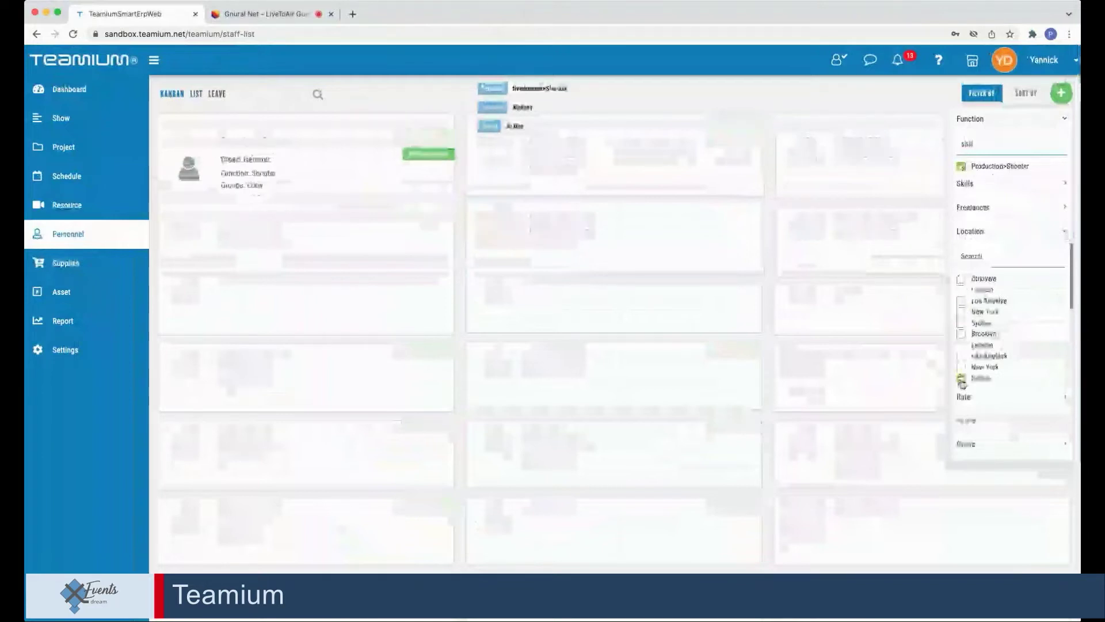
click(961, 379)
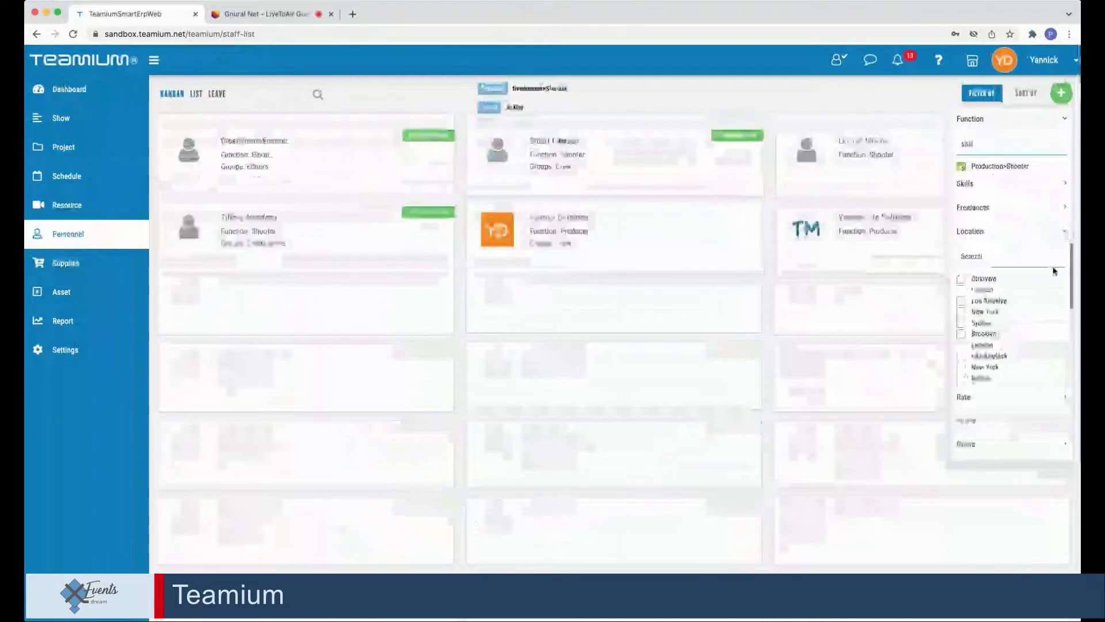
click(1067, 235)
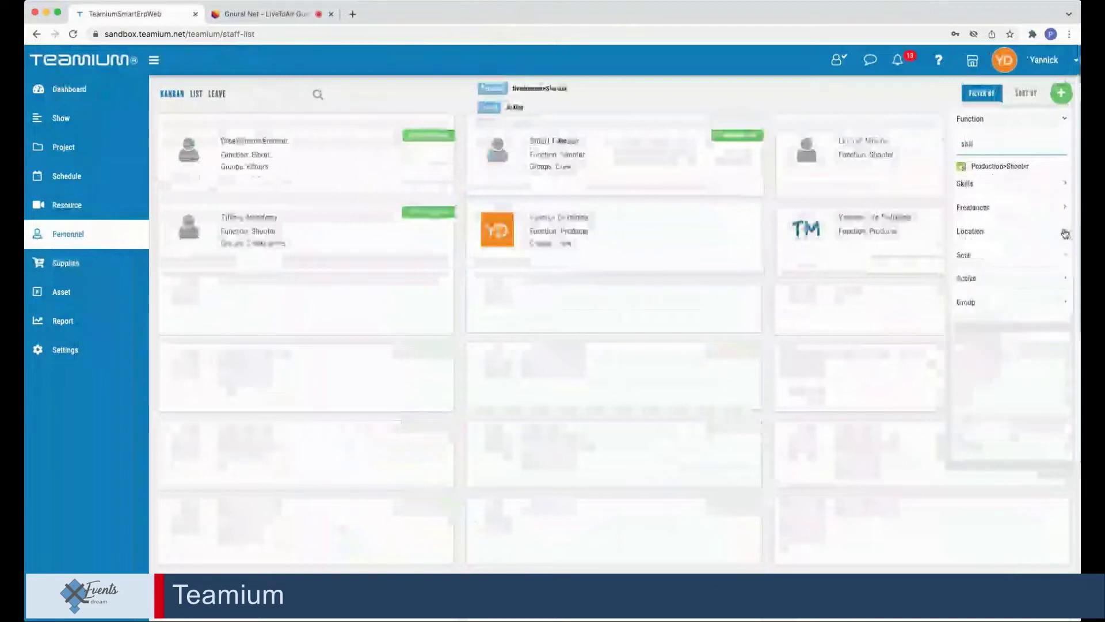
- Try narrowing the filtered shooters by the first listed skill, and clear the skill filter
click(1065, 185)
click(962, 231)
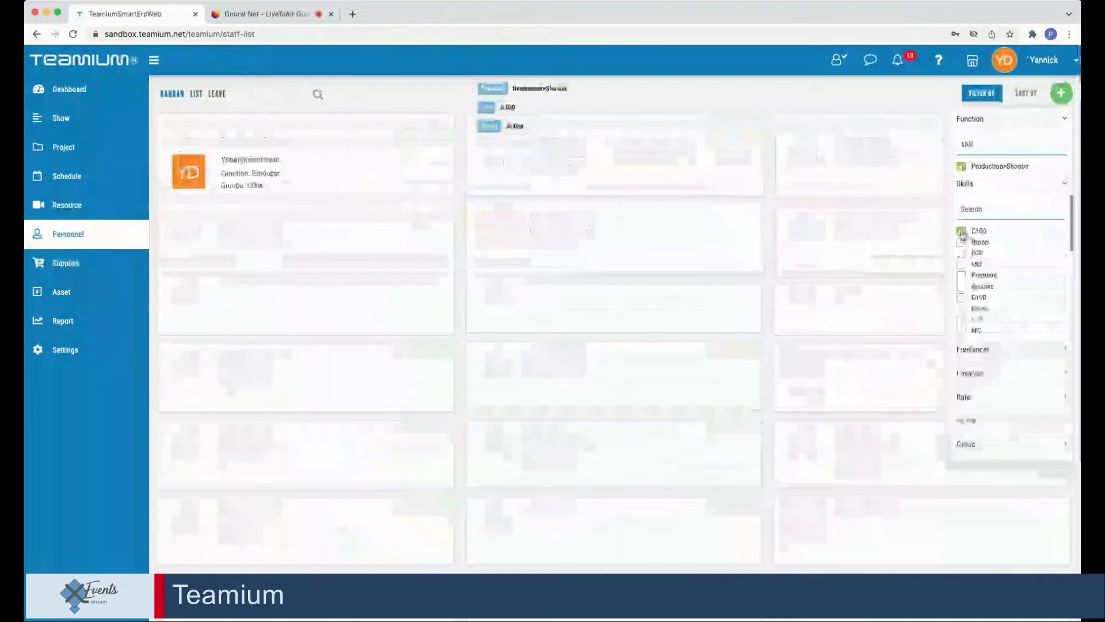
click(961, 231)
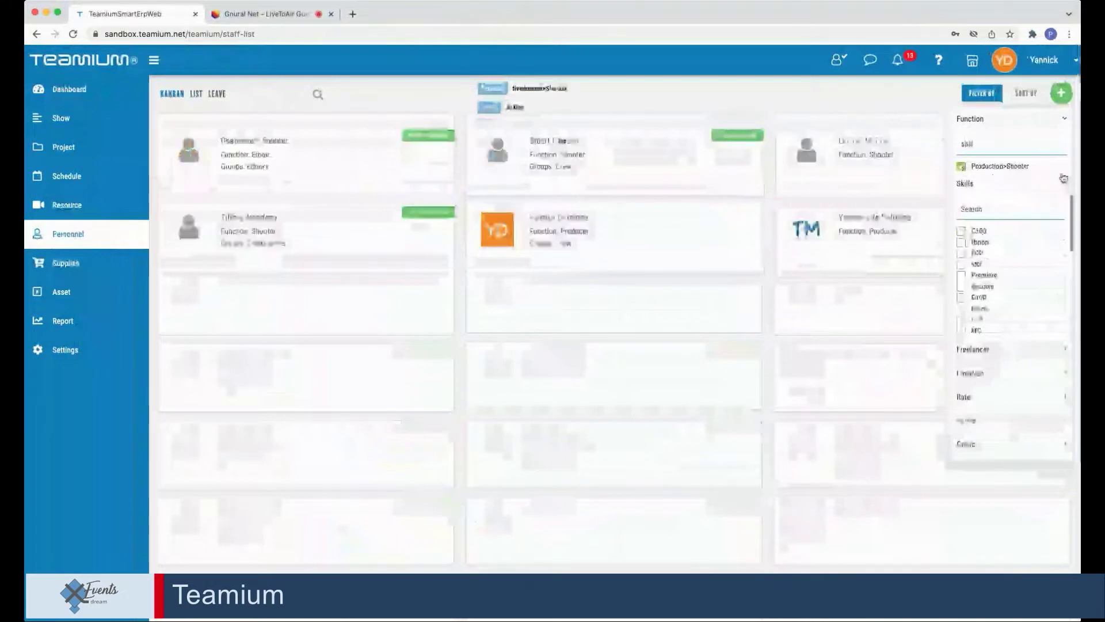
click(1065, 184)
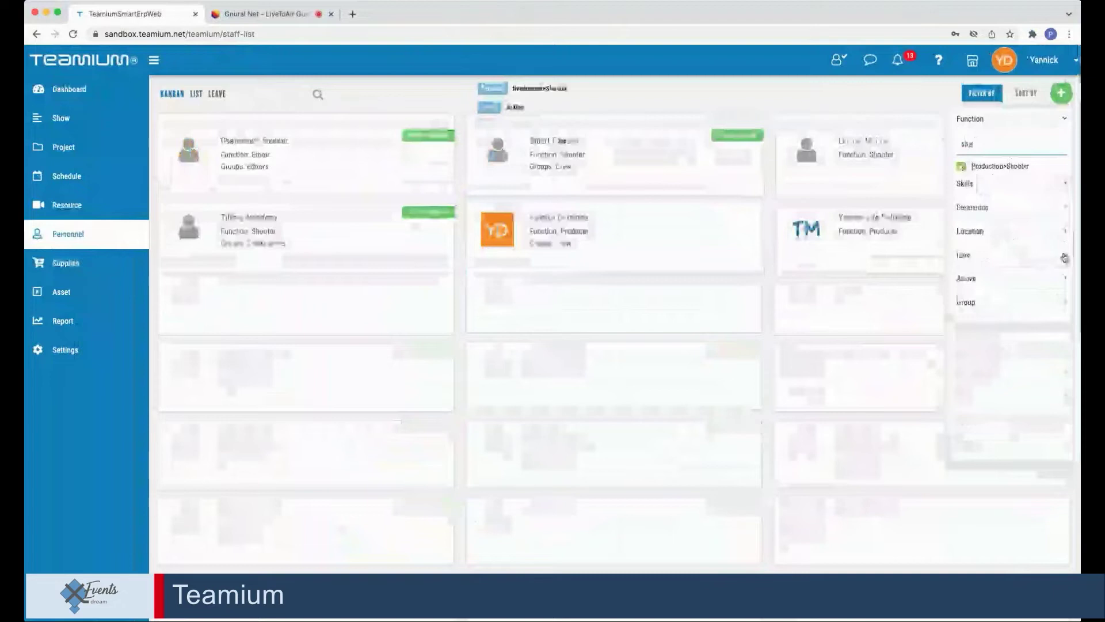
- Filter the personnel by rate, choosing Day as the rate type
click(1064, 258)
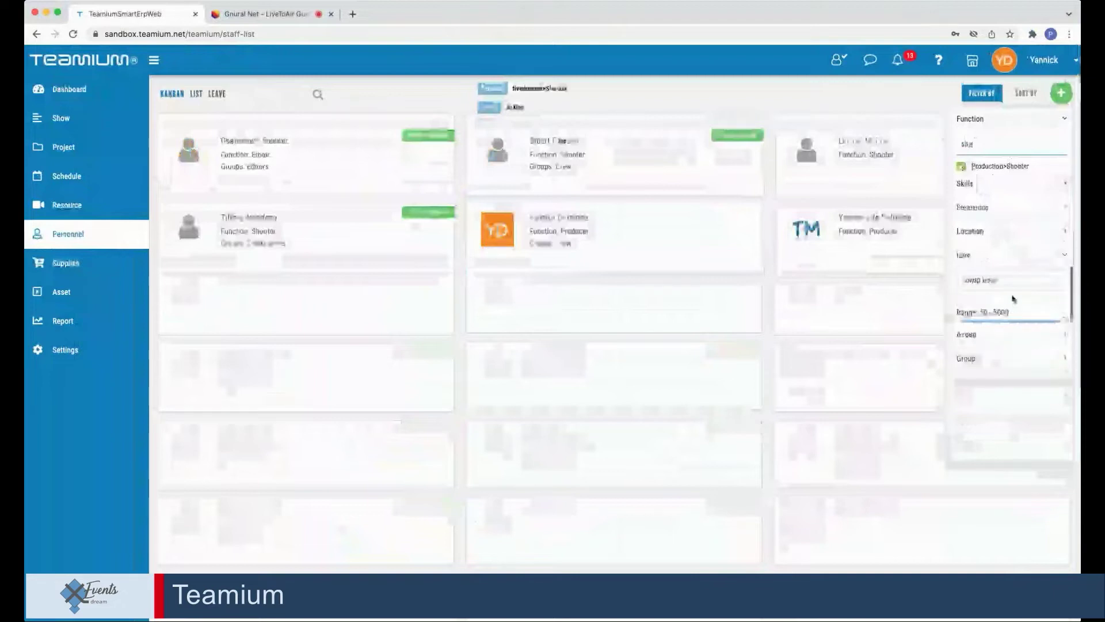
click(1014, 297)
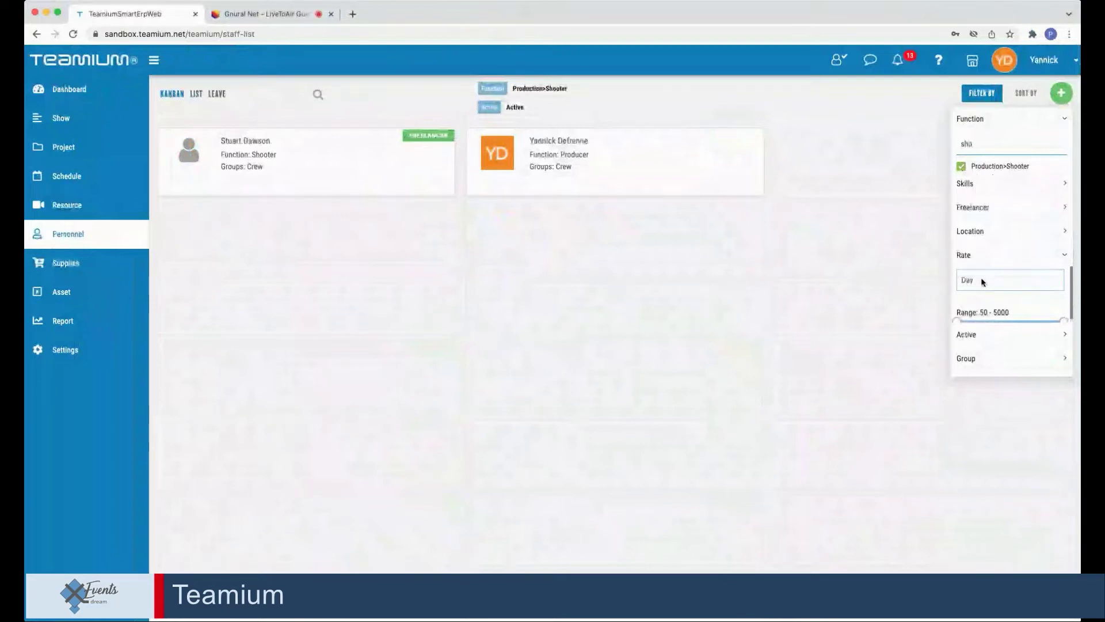
scroll(959, 321, down, 1)
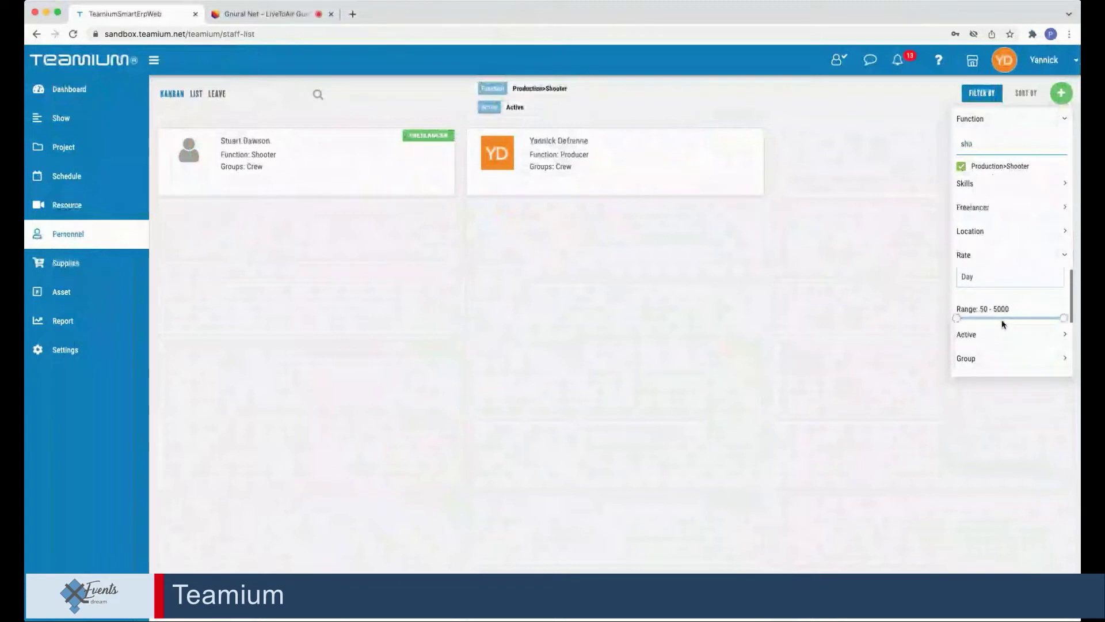
- Remove the Production>Shooter function filter and close the filter options
click(963, 168)
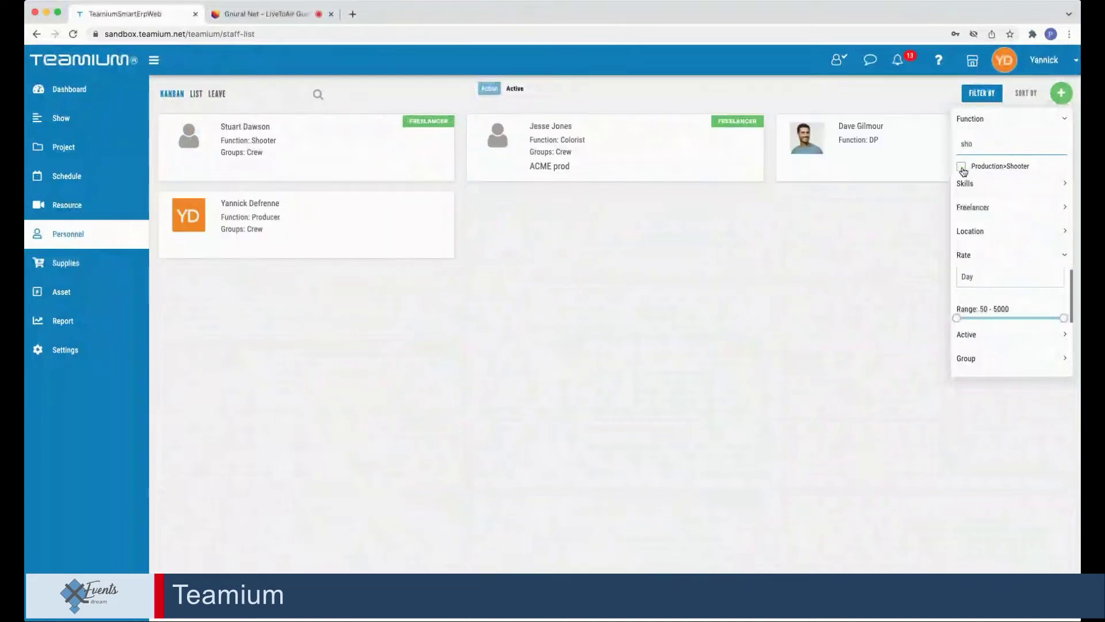
drag(991, 222, 1072, 252)
click(780, 234)
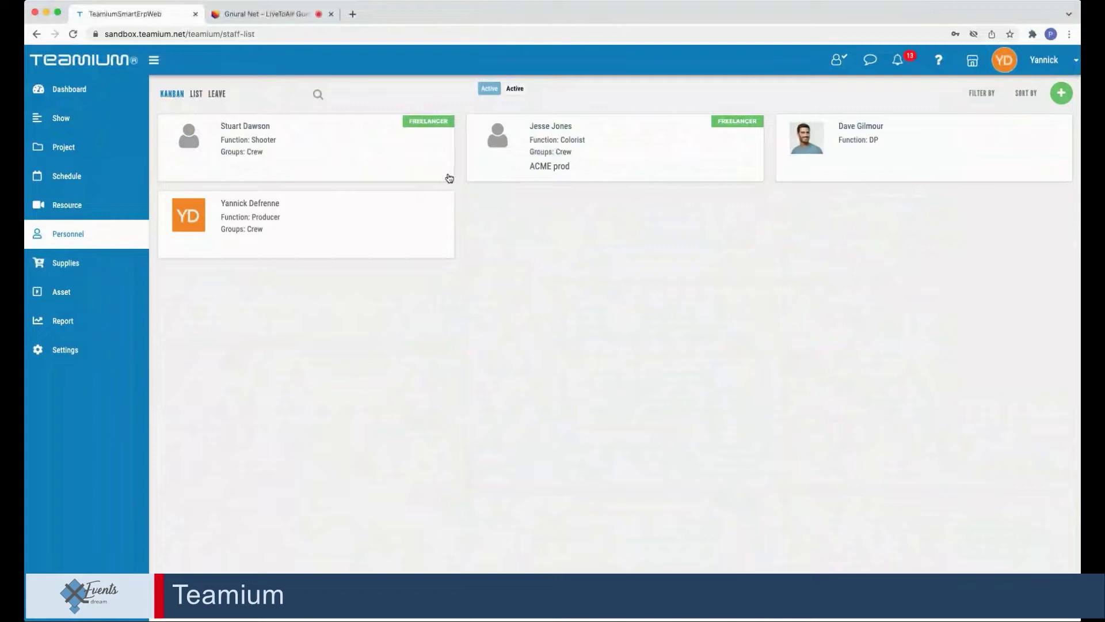
- Show the Editors group's leave calendar starting from 12/05/2021
click(220, 98)
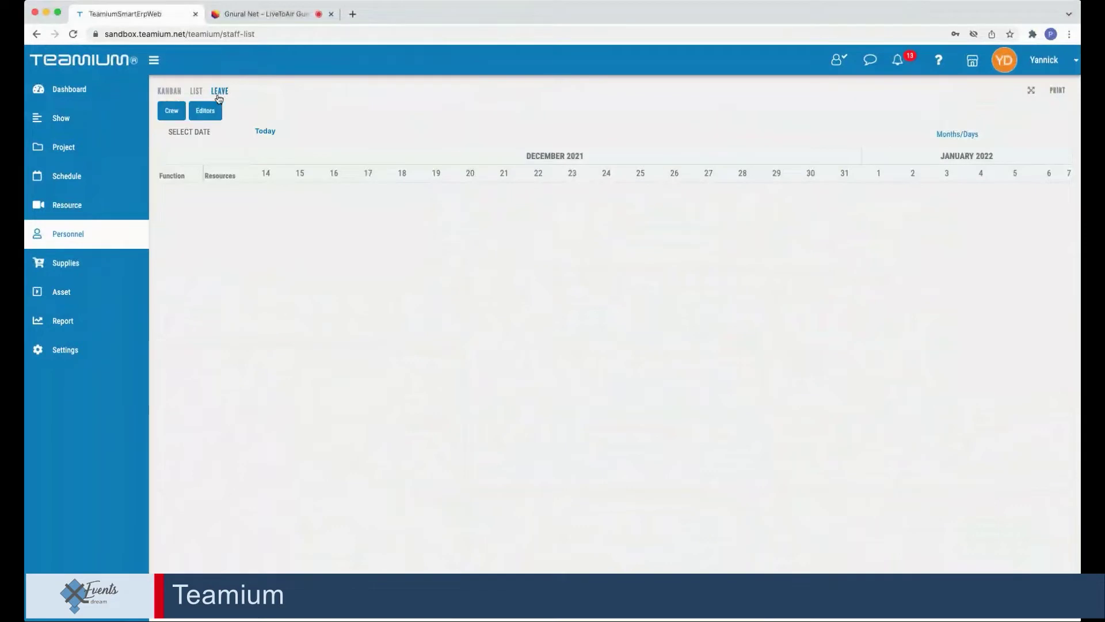
click(204, 113)
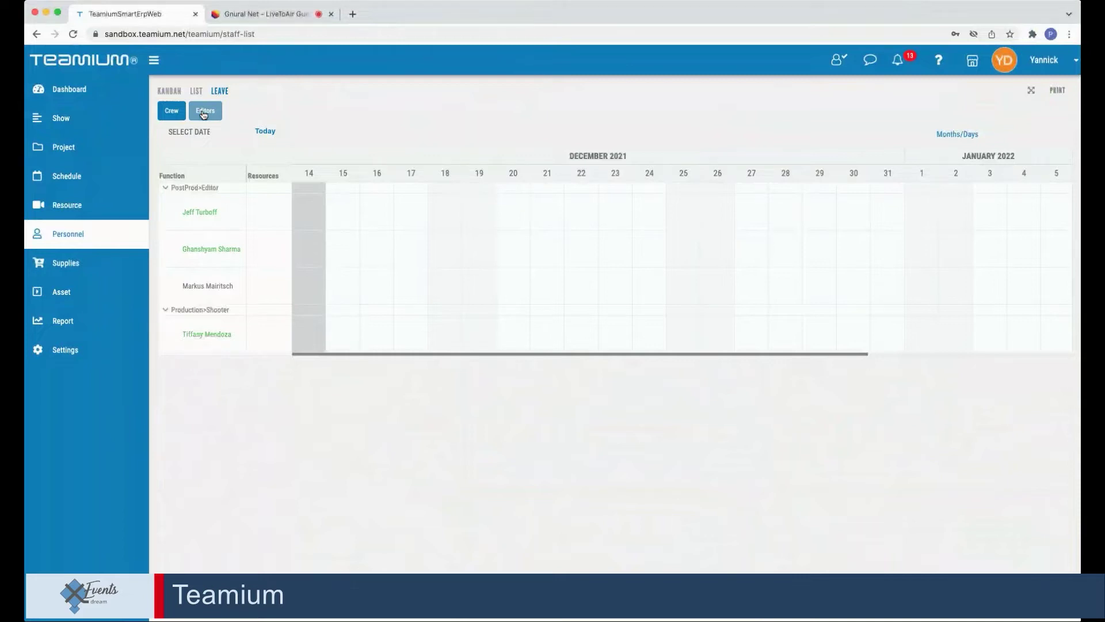
click(187, 131)
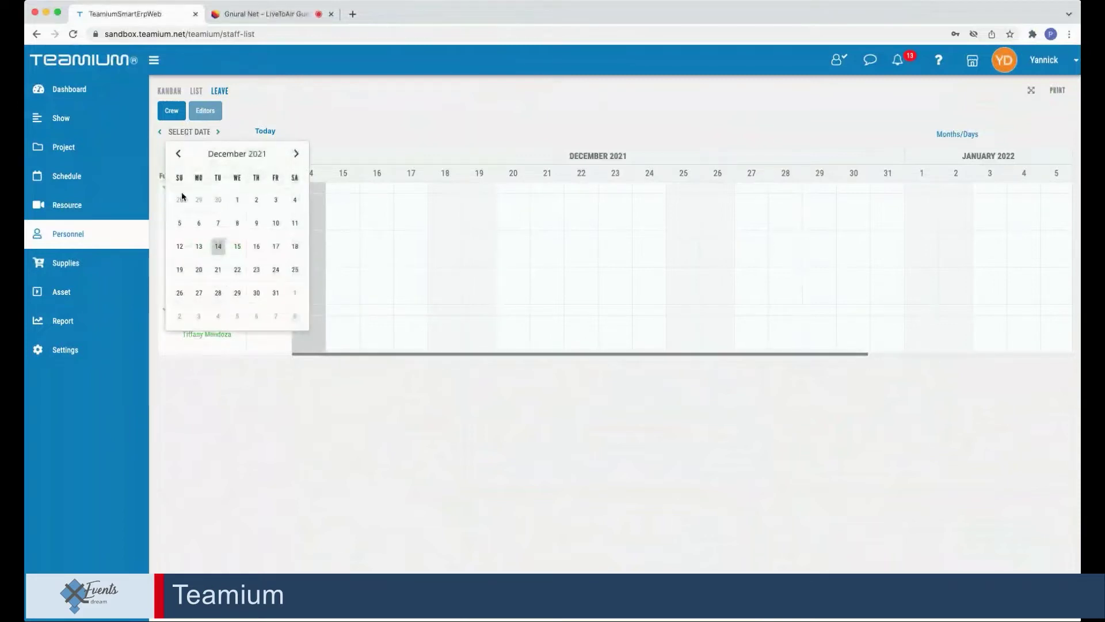
click(179, 223)
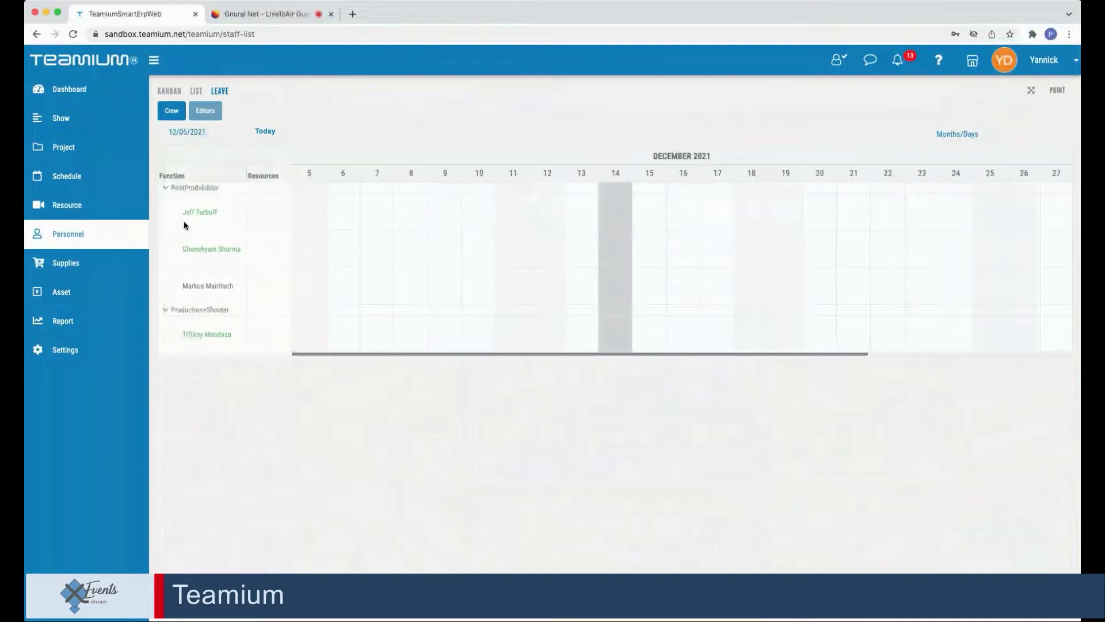
- Move the leave calendar's start date to 12/01/2021 and switch it to the Crew group
click(183, 133)
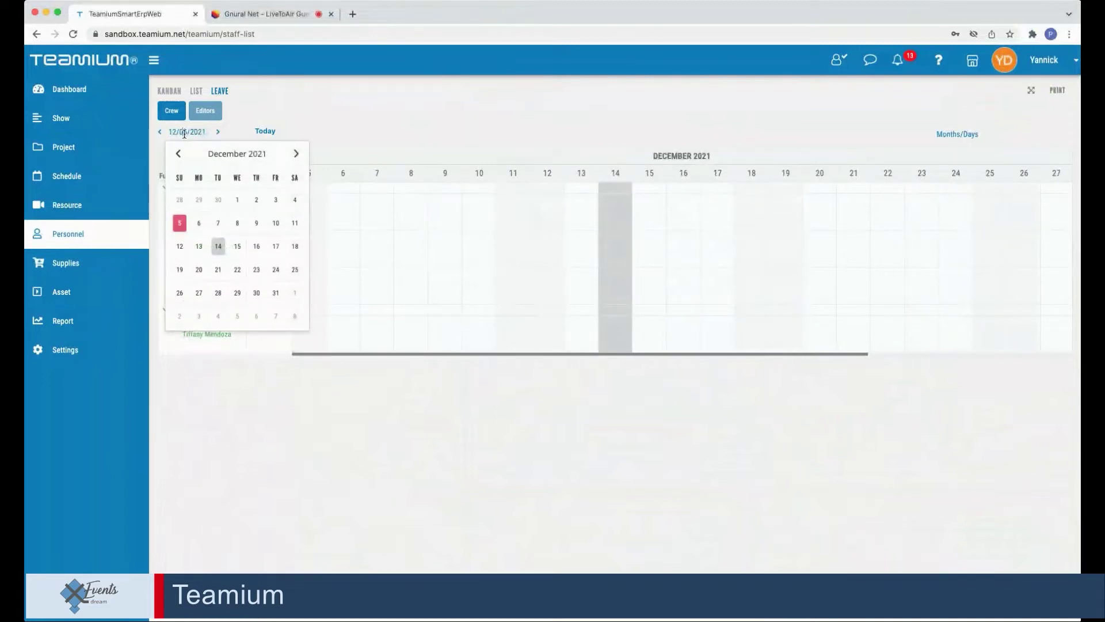
click(236, 200)
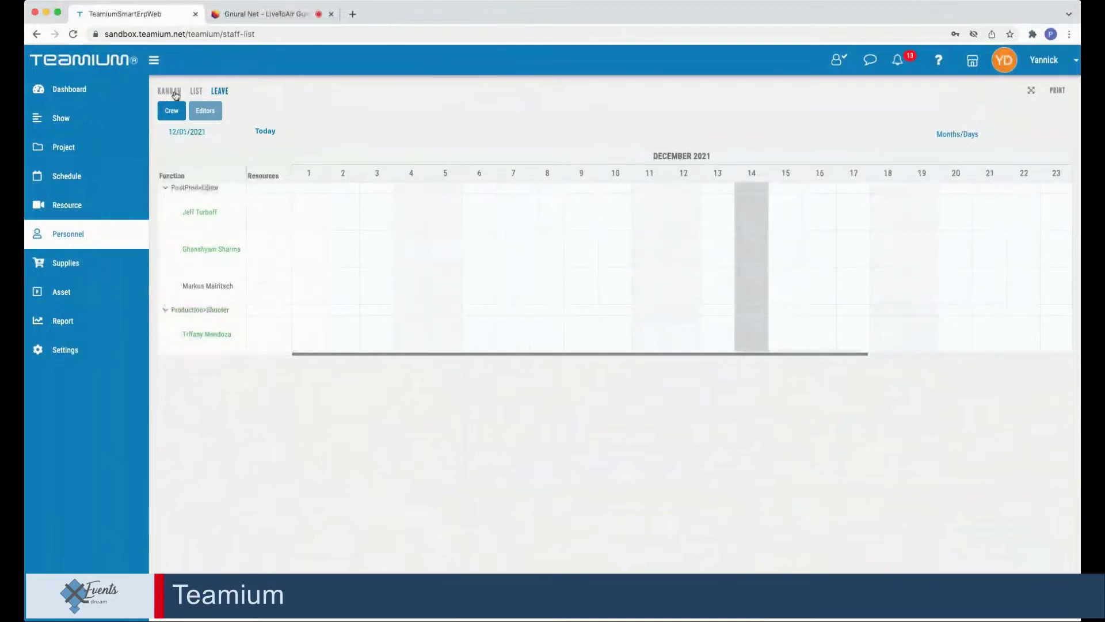
click(172, 112)
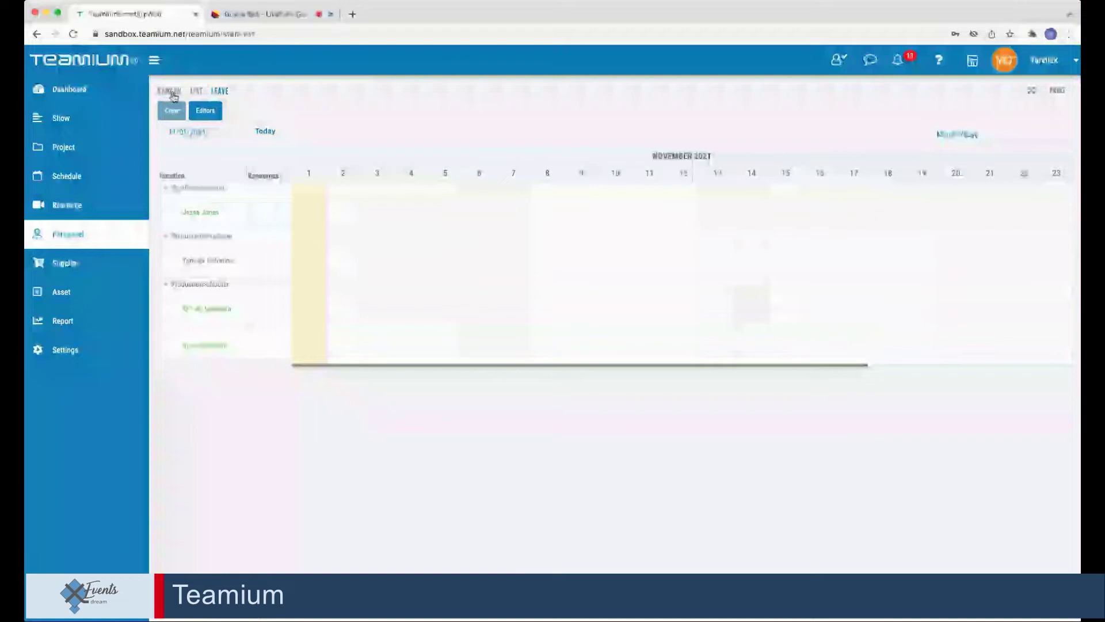
- Return to the personnel cards, search for "stu" and open the full details of the Crew group's shooter
click(173, 94)
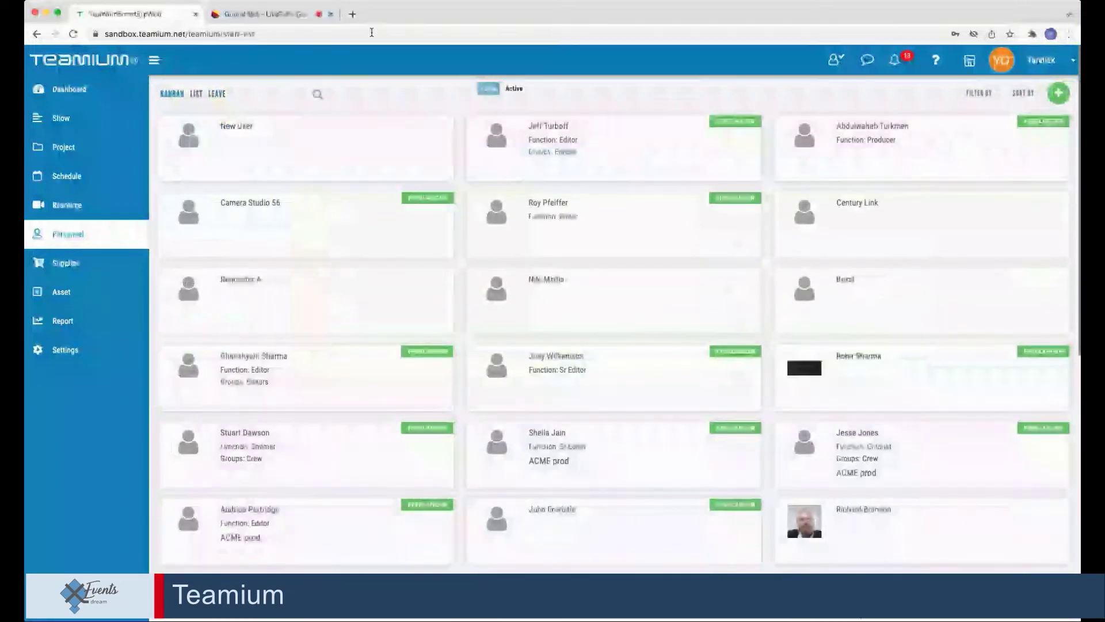
click(333, 91)
text(stu)
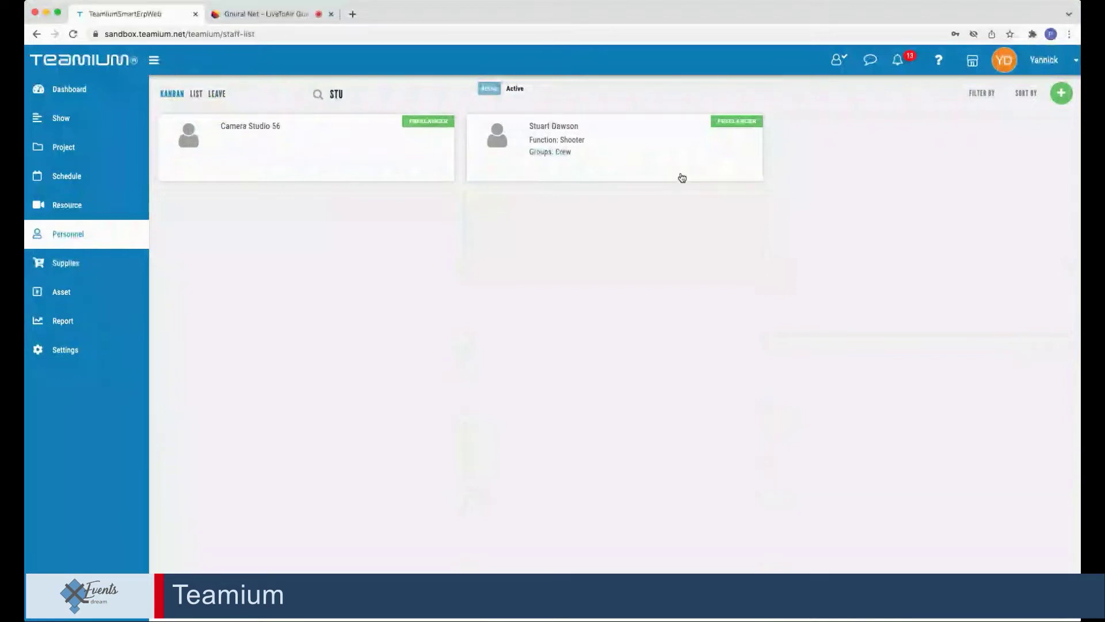
click(682, 177)
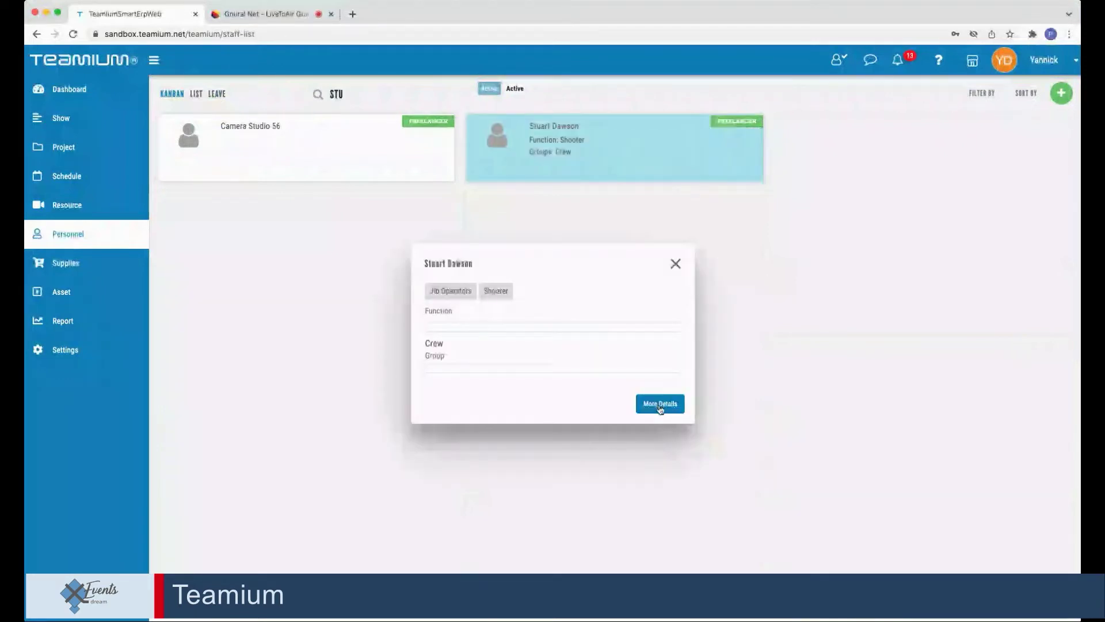
click(662, 408)
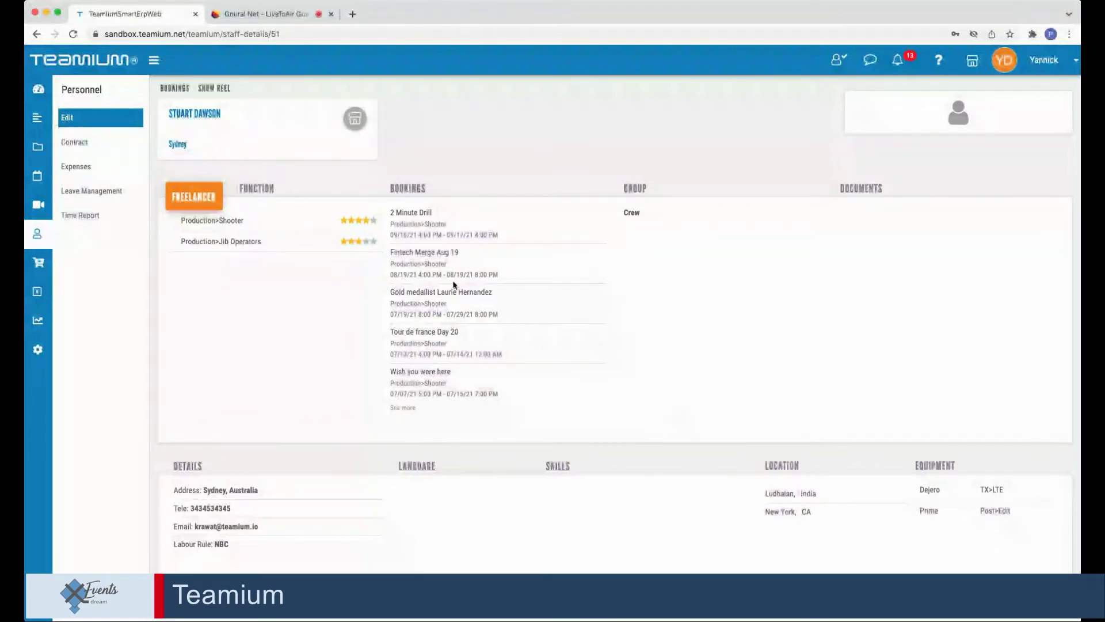
drag(220, 219, 243, 221)
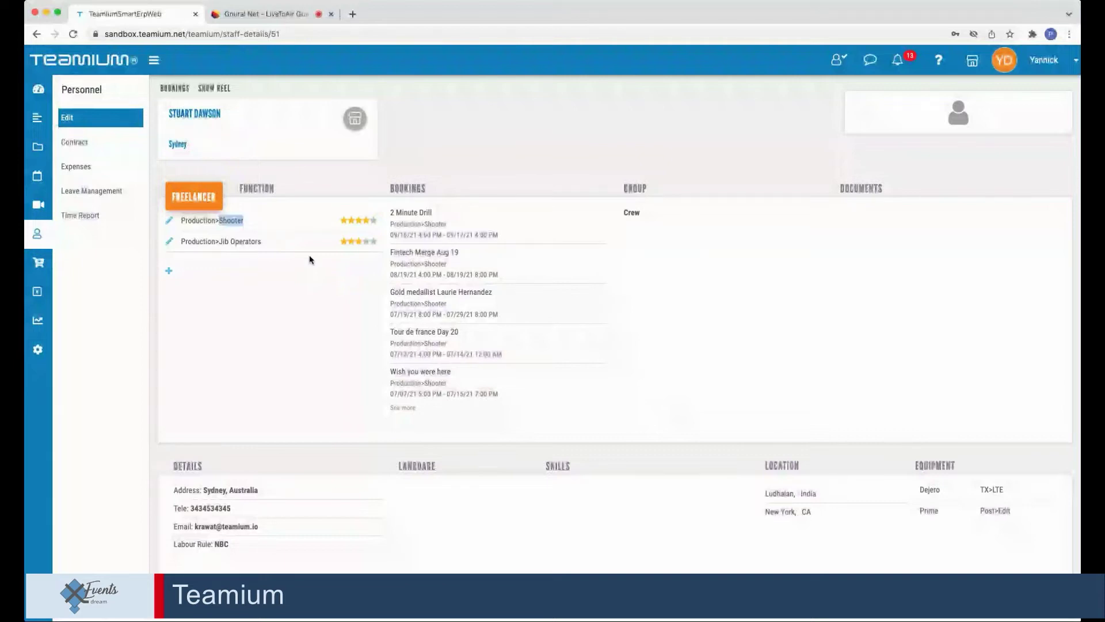
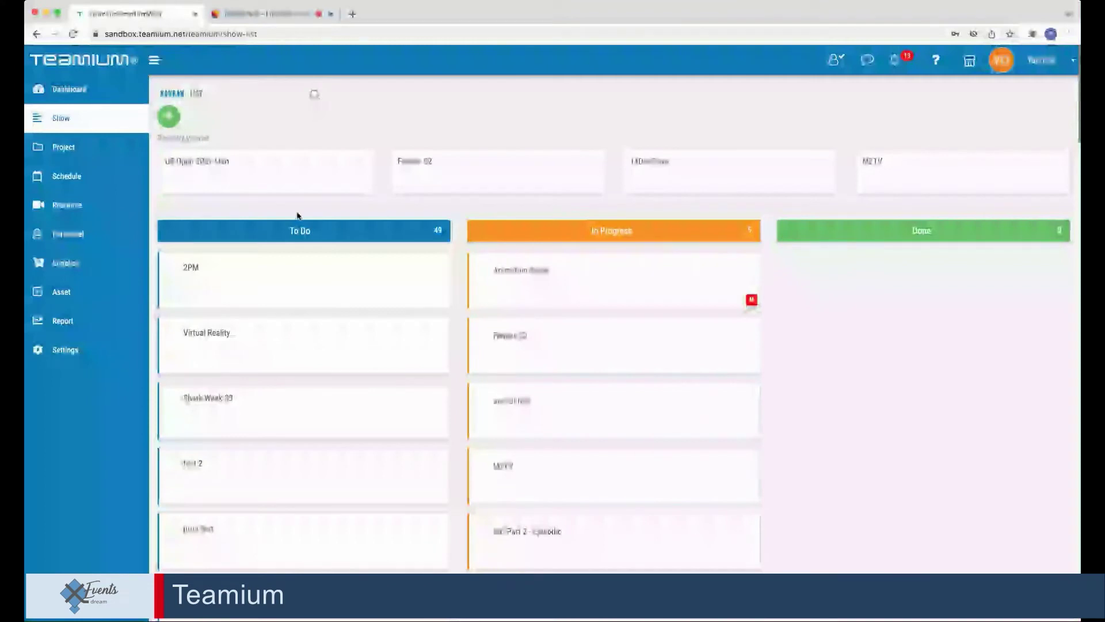
- Open the IBC Part 2 - Episodic show and set its season to S2, year to 2022 and project type to Shoot
click(760, 545)
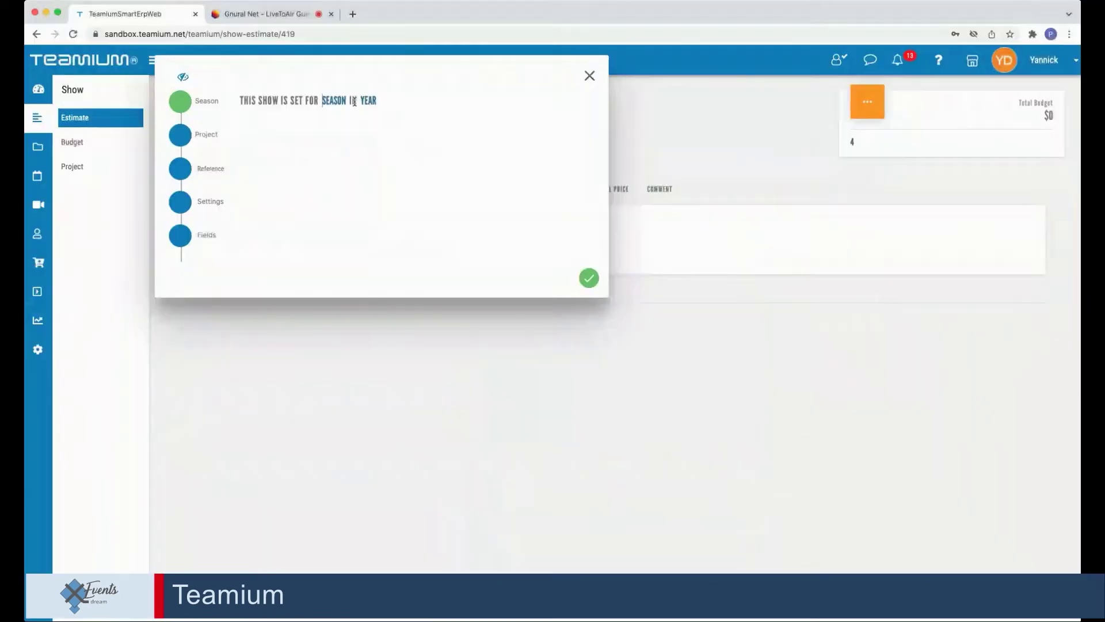
text(S2)
click(371, 99)
text(2022)
key(Return)
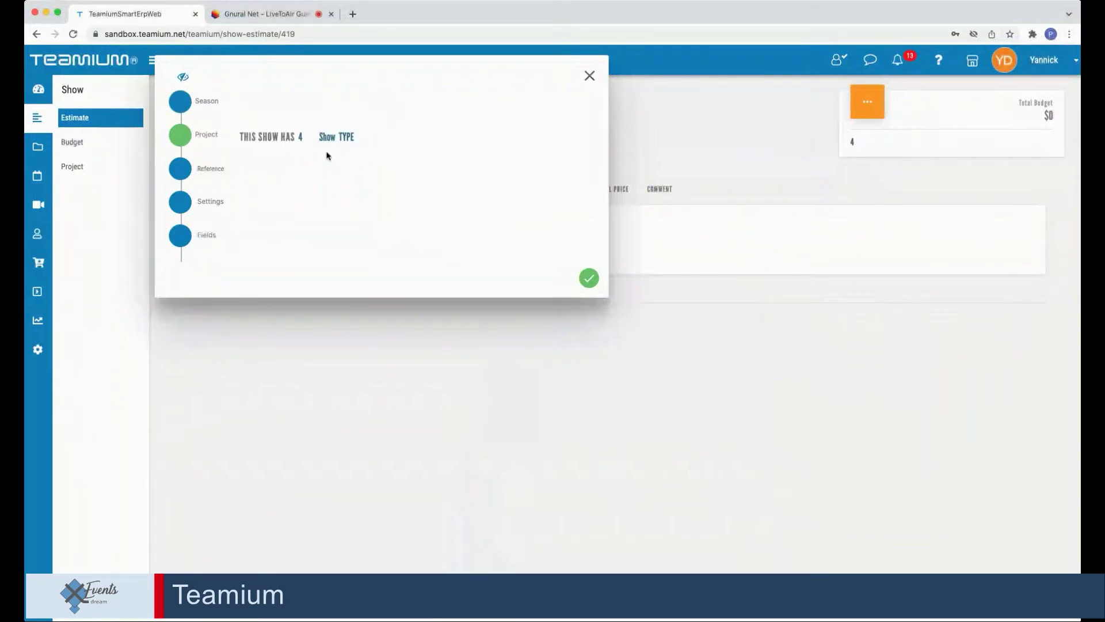
text(Shoot)
click(584, 280)
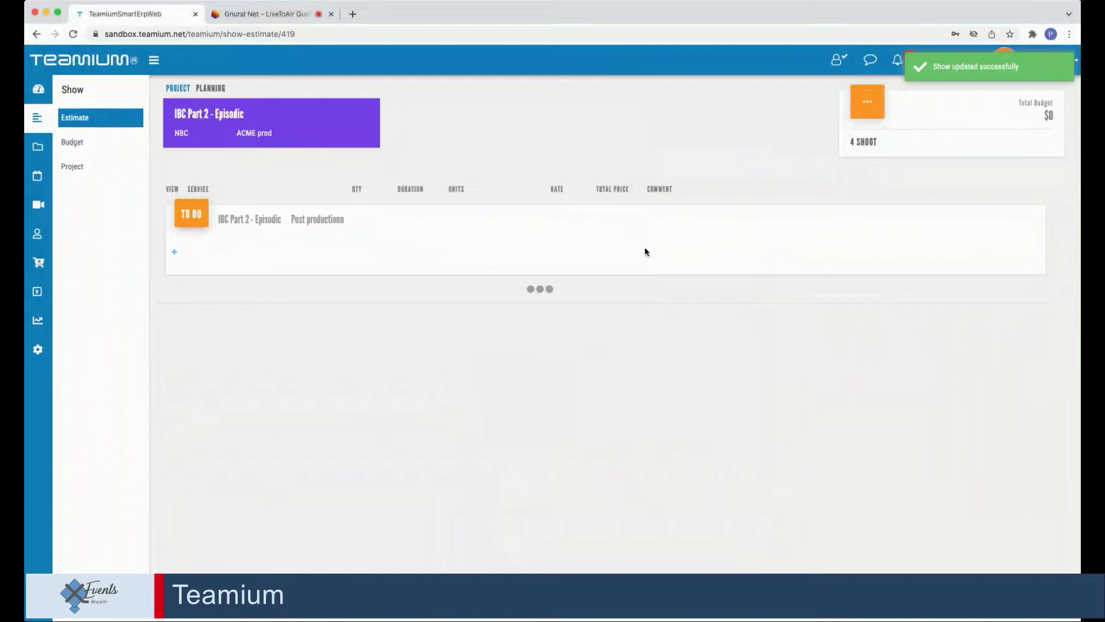
drag(850, 143, 874, 142)
- Add a Production>Studio line to the show's estimate and check the line's price and cost settings
click(175, 252)
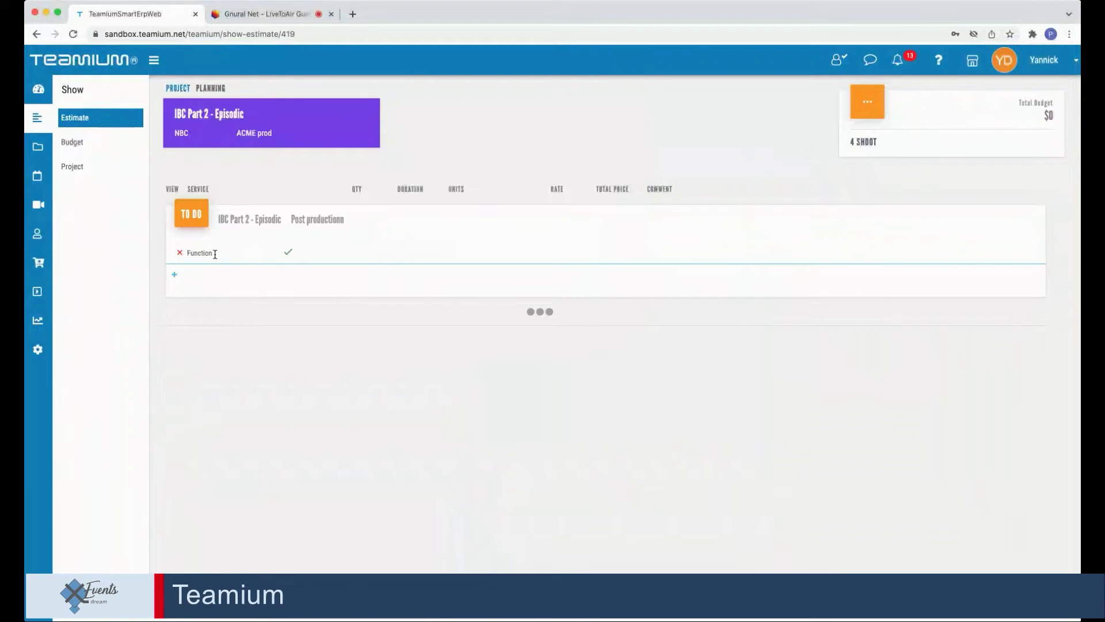
text(stu)
click(282, 271)
click(289, 254)
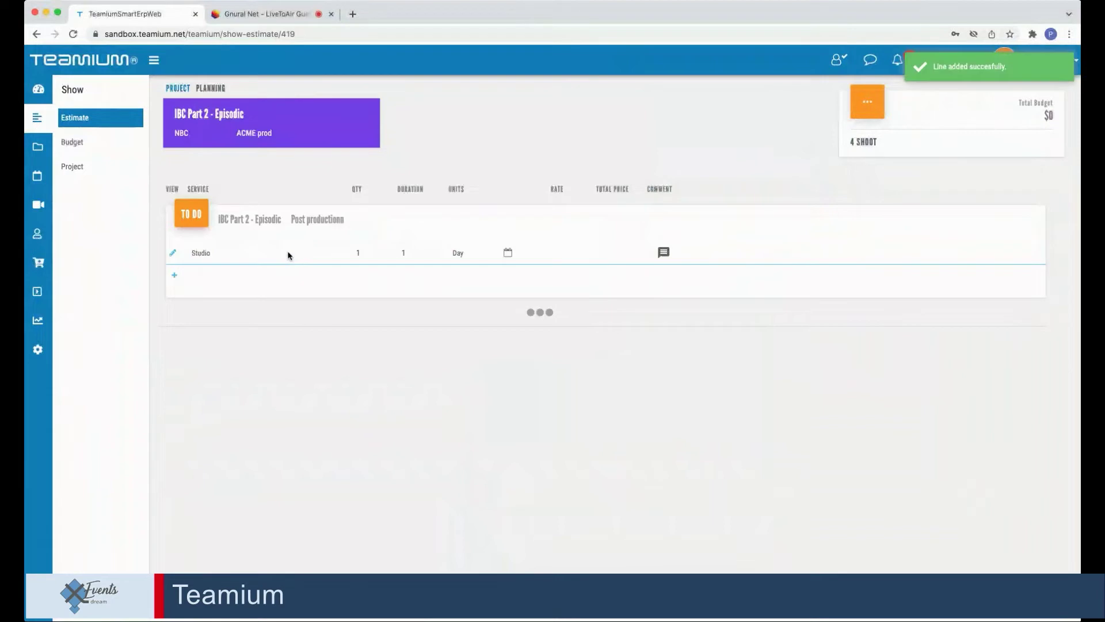
click(173, 255)
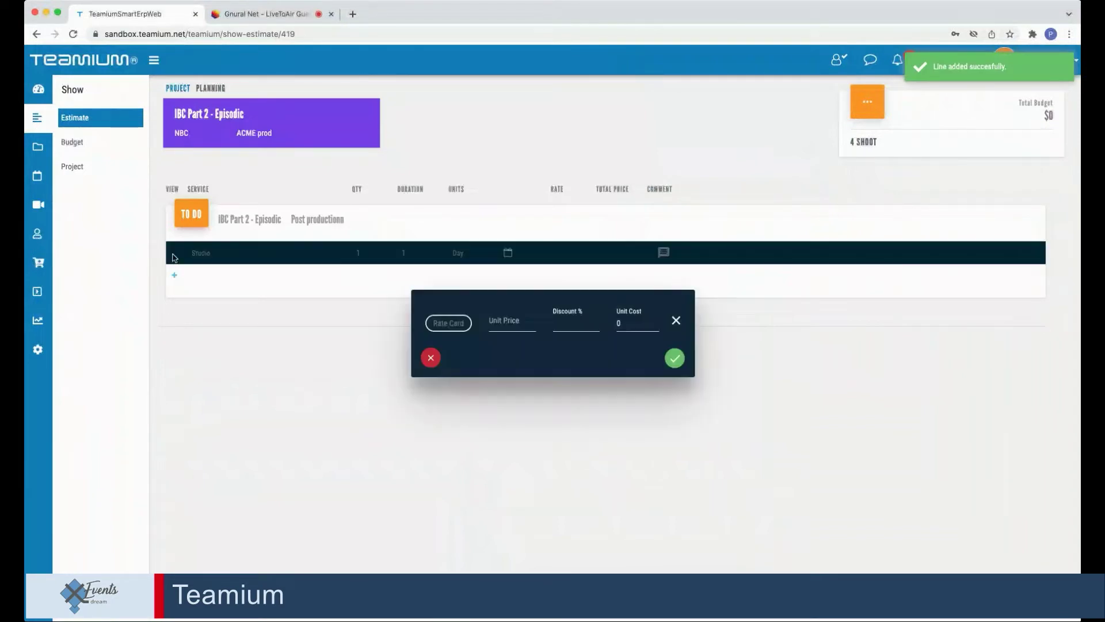
click(676, 320)
- Add a Camera line to the show's estimate below the Studio line
click(174, 275)
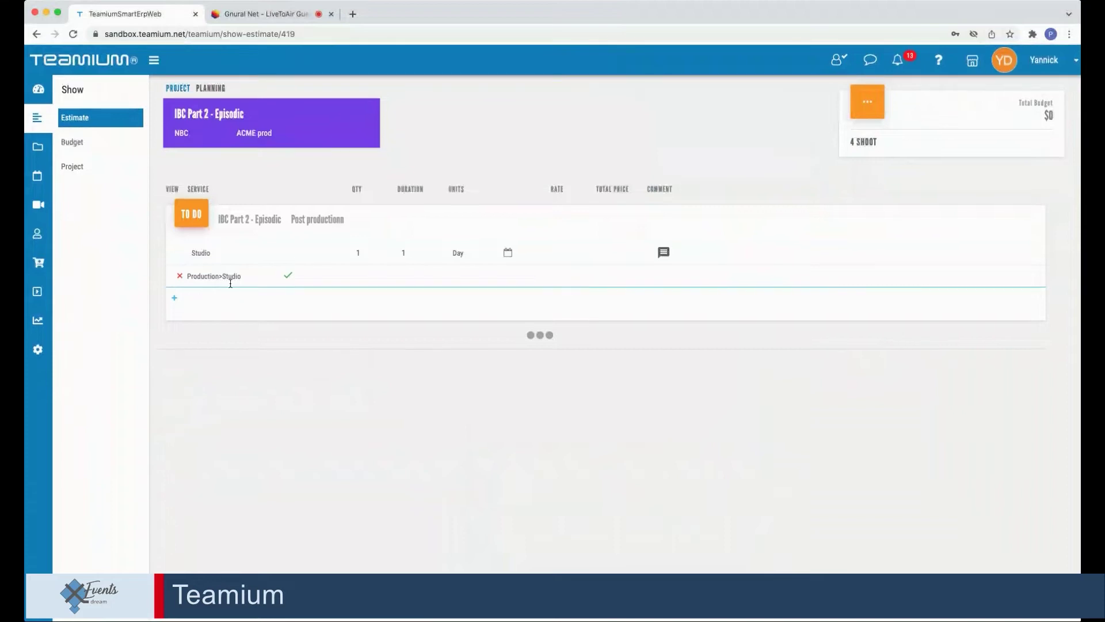
drag(254, 276, 162, 266)
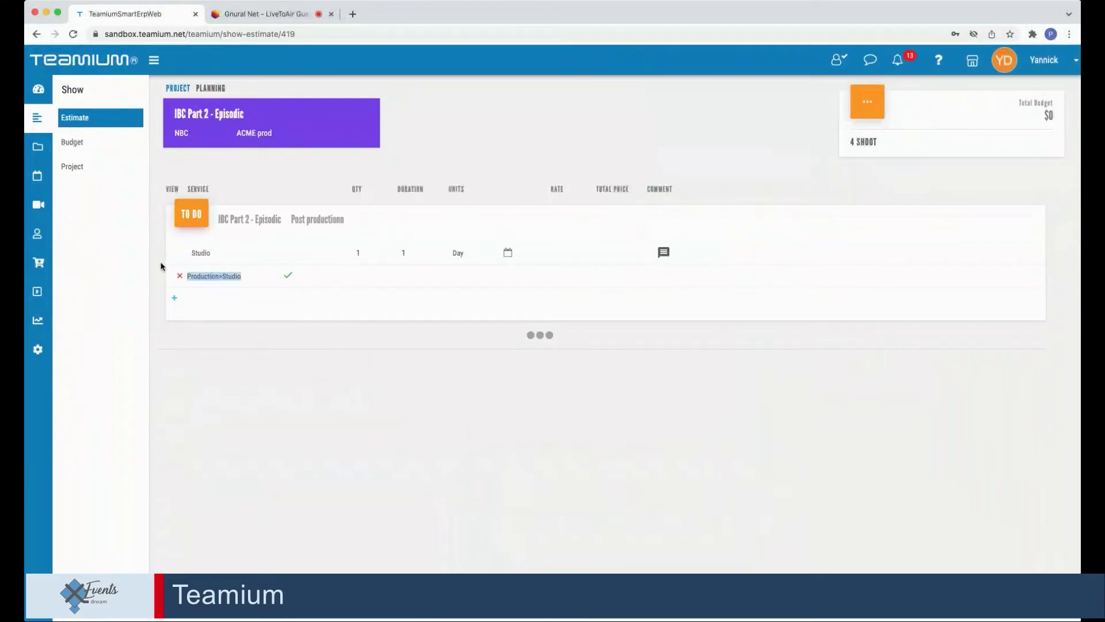
text(ca)
click(288, 277)
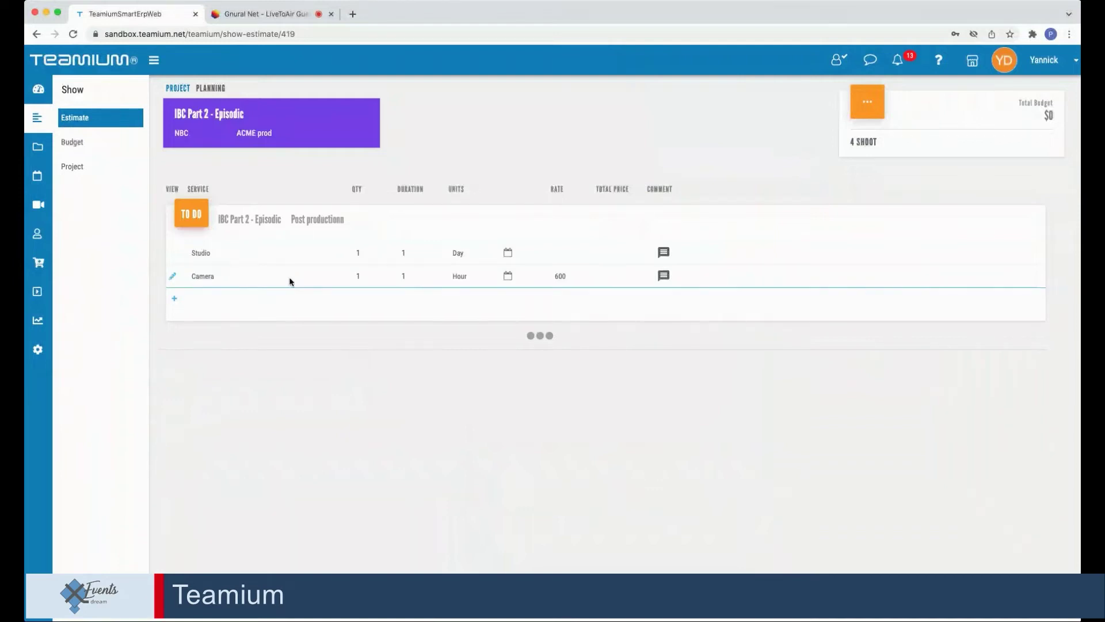
- Show the function catalog and add Production>Lighting from its Equipment group to the estimate
click(172, 191)
click(300, 209)
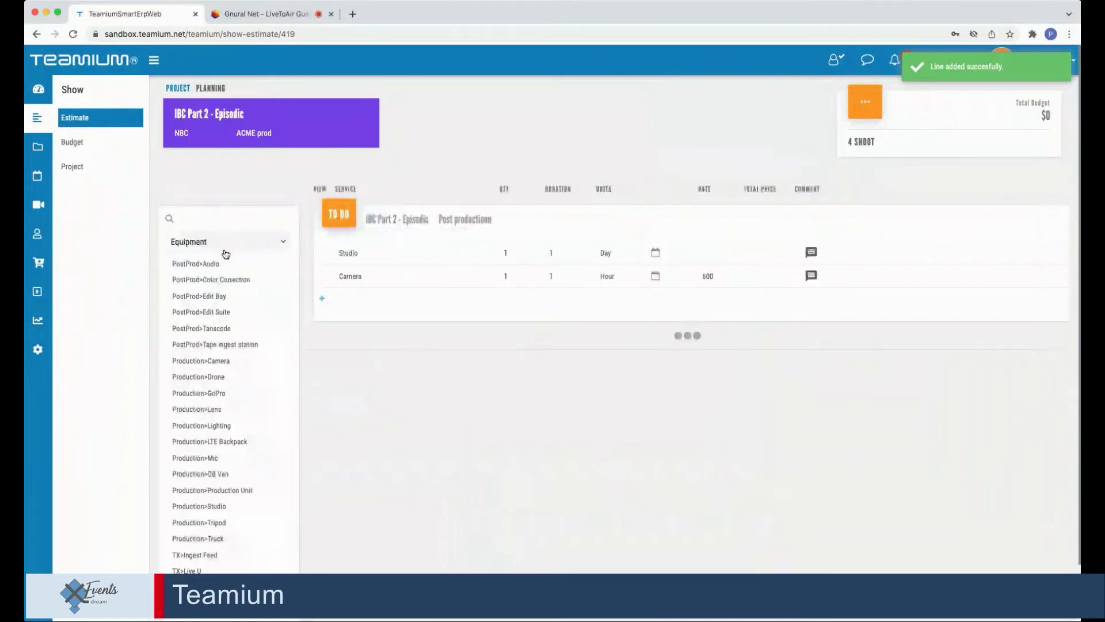
scroll(223, 343, down, 2)
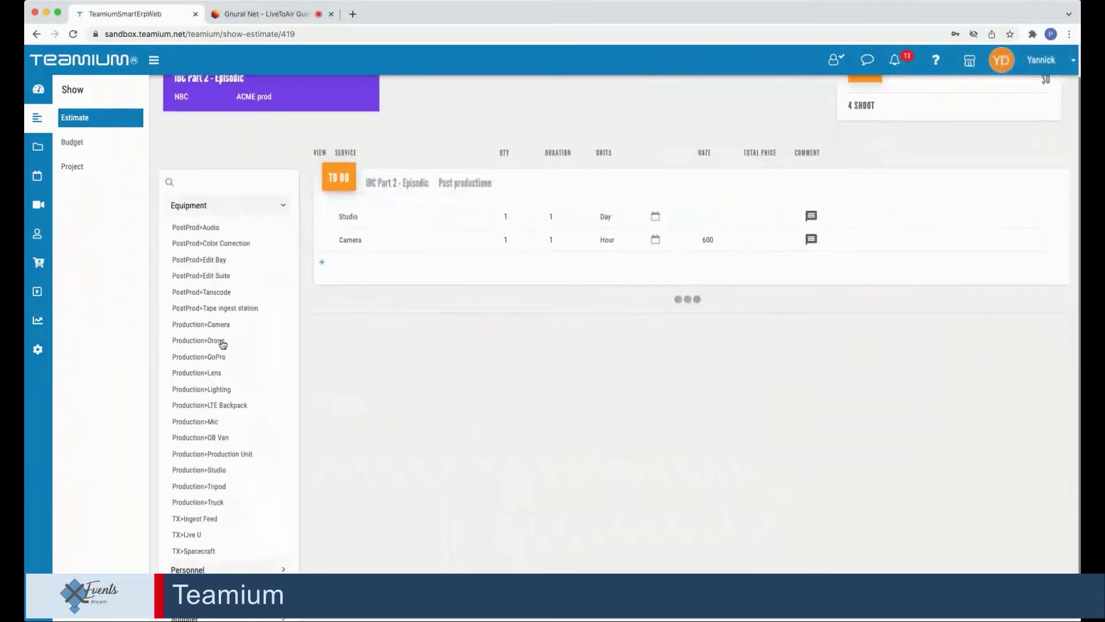
drag(202, 389, 398, 265)
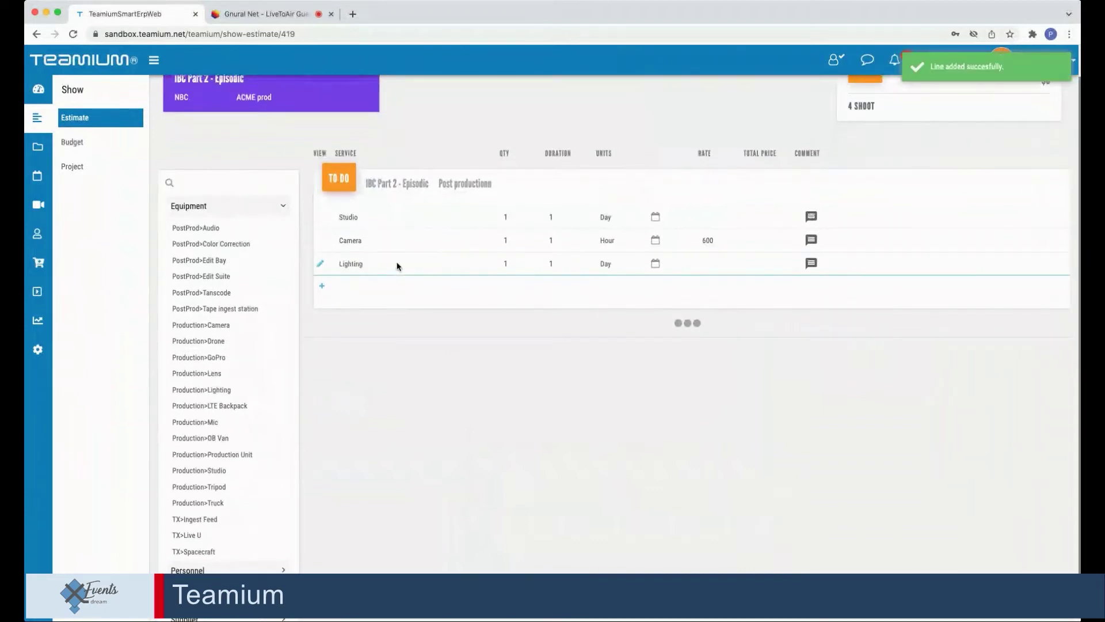
click(284, 206)
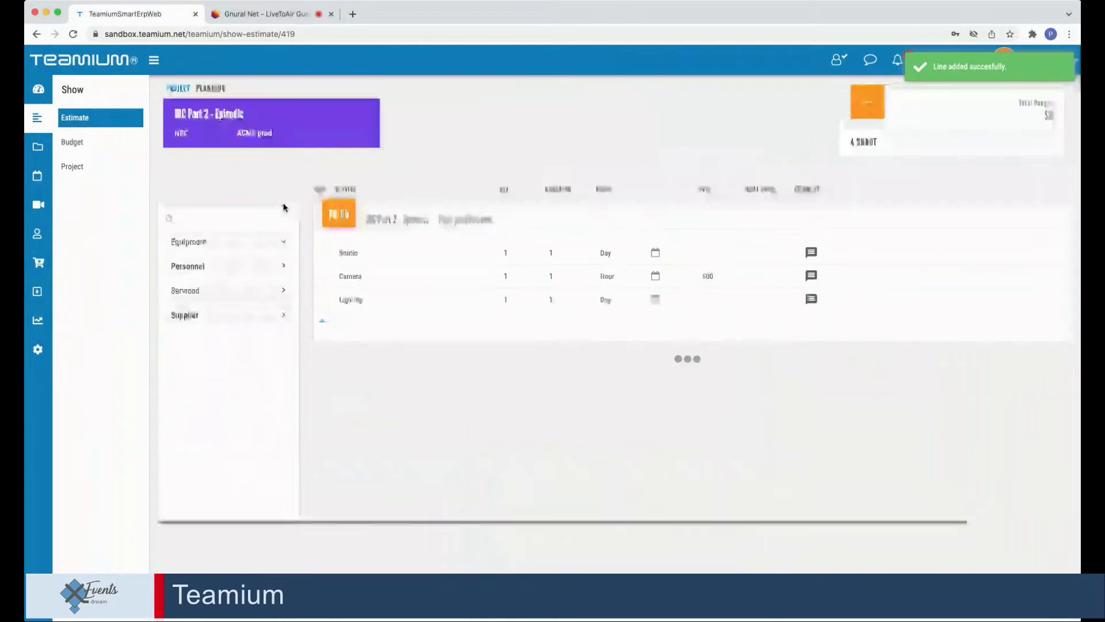
- Set the estimate durations to 10 days for Studio, 100 hours for Camera and 10 days for Lighting
click(323, 324)
click(327, 324)
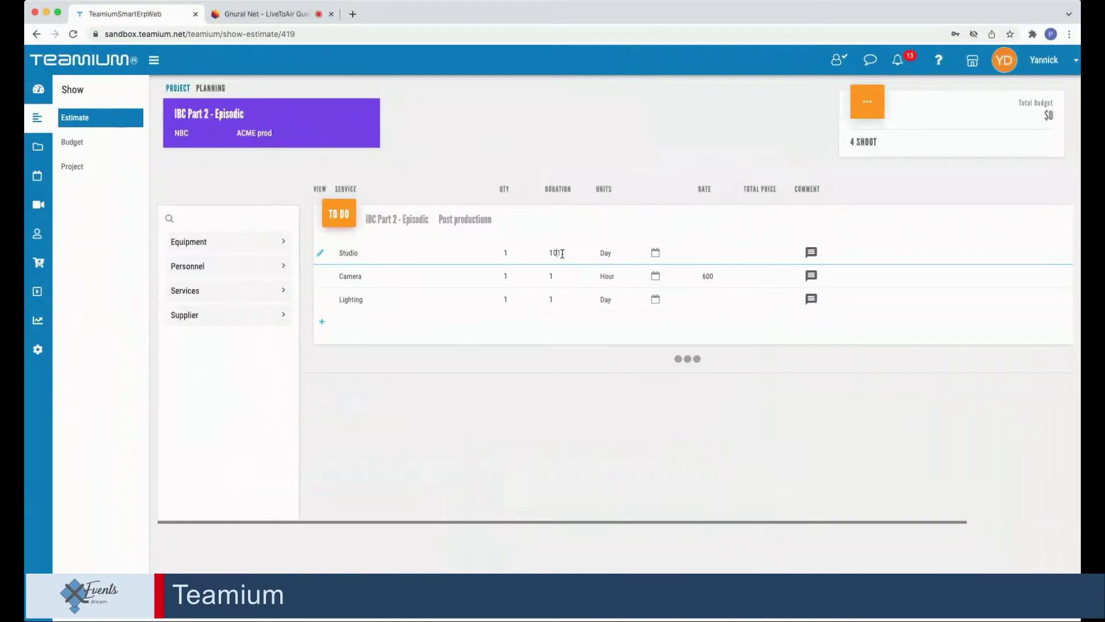
key(BackSpace)
click(571, 278)
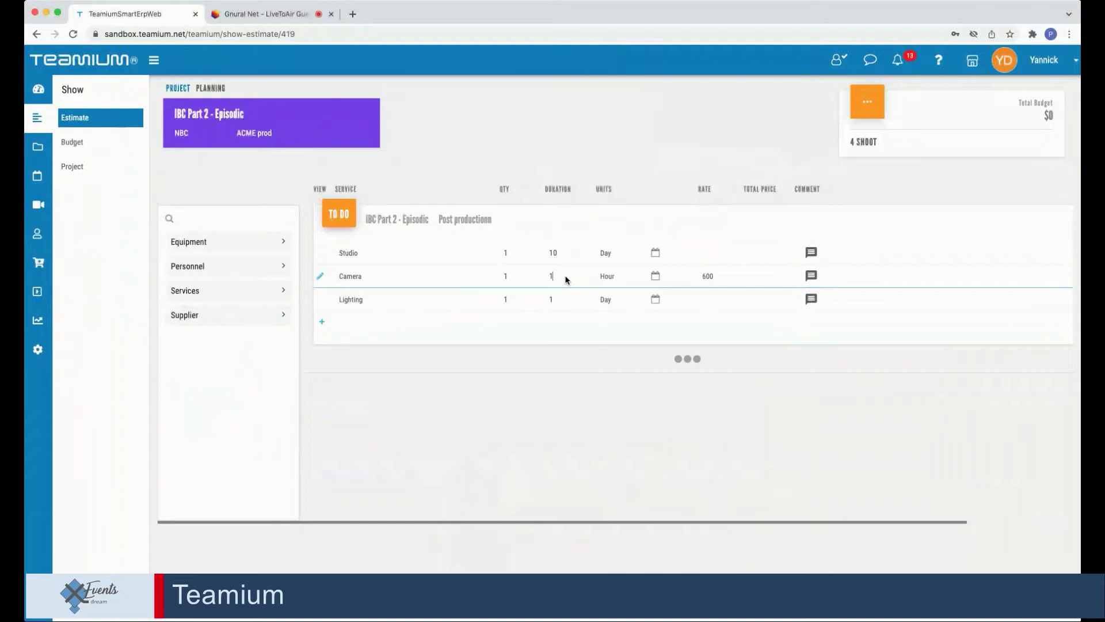
click(553, 300)
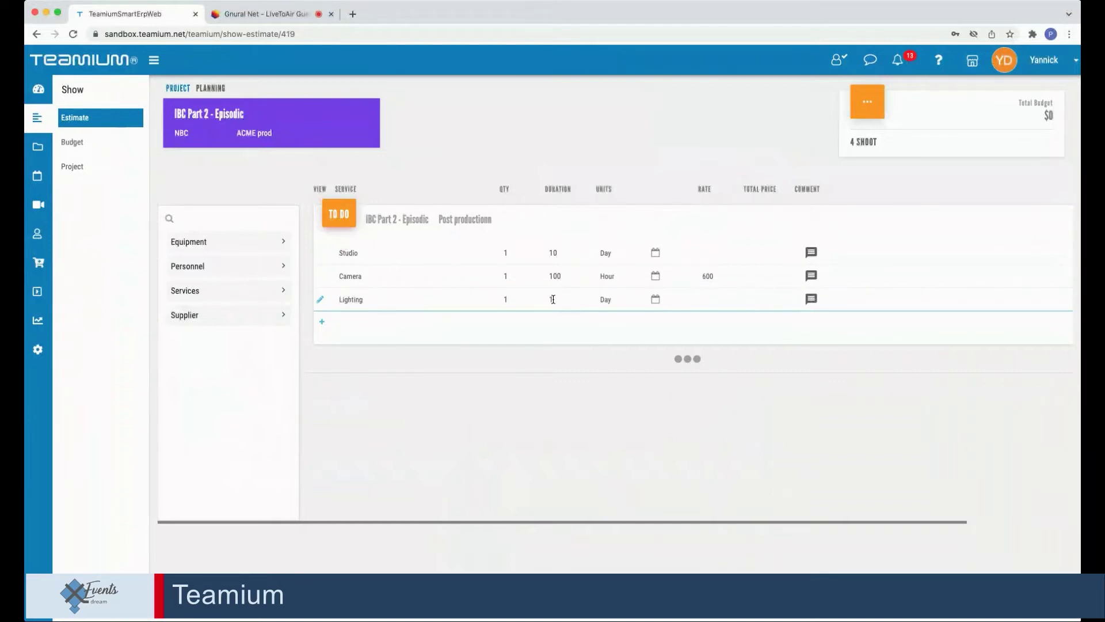
click(603, 366)
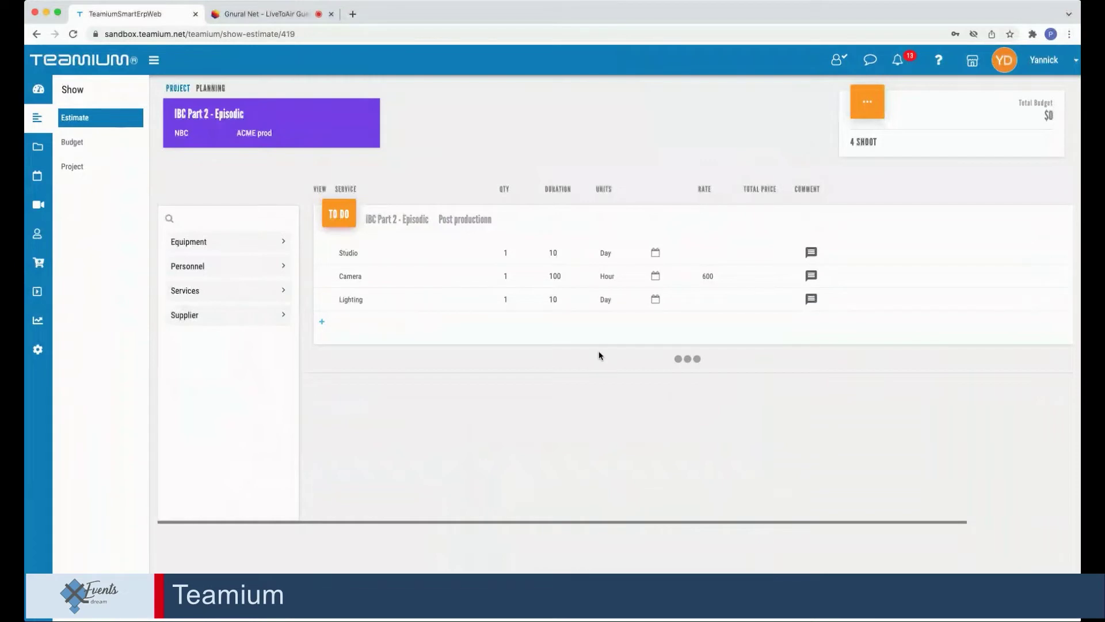
- Change the estimate's status to In Progress and hide the function catalog
click(344, 218)
click(353, 266)
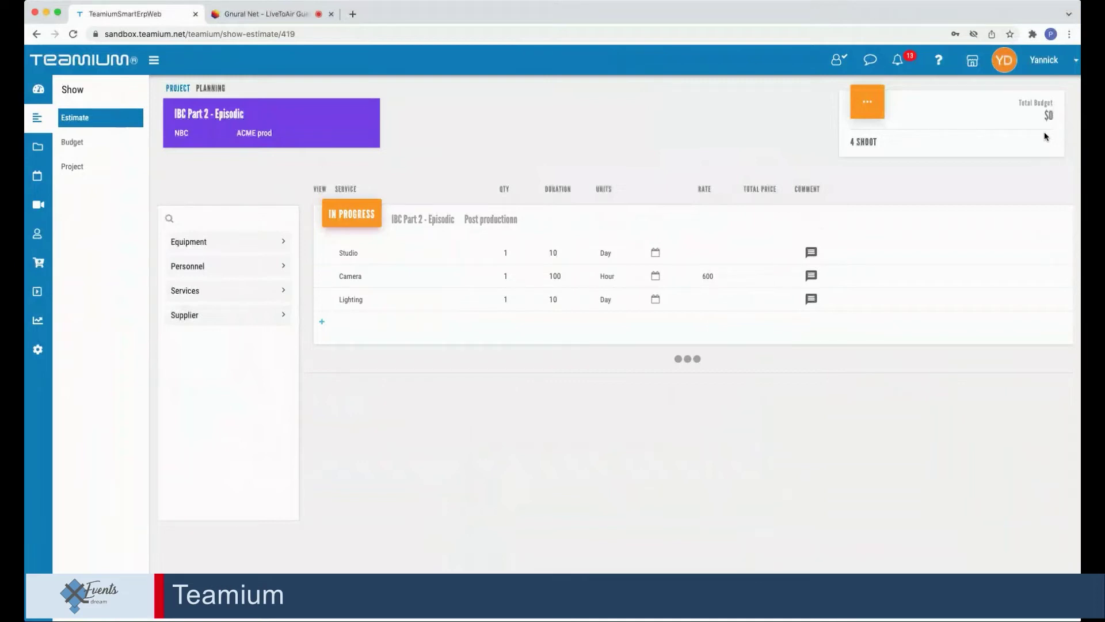
click(318, 191)
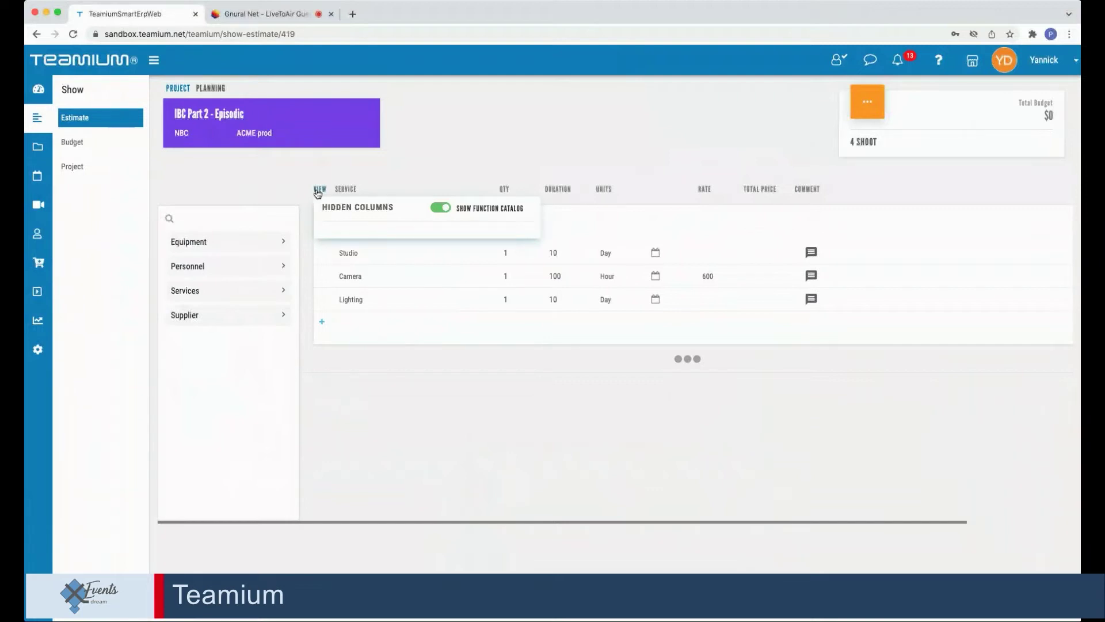
click(435, 209)
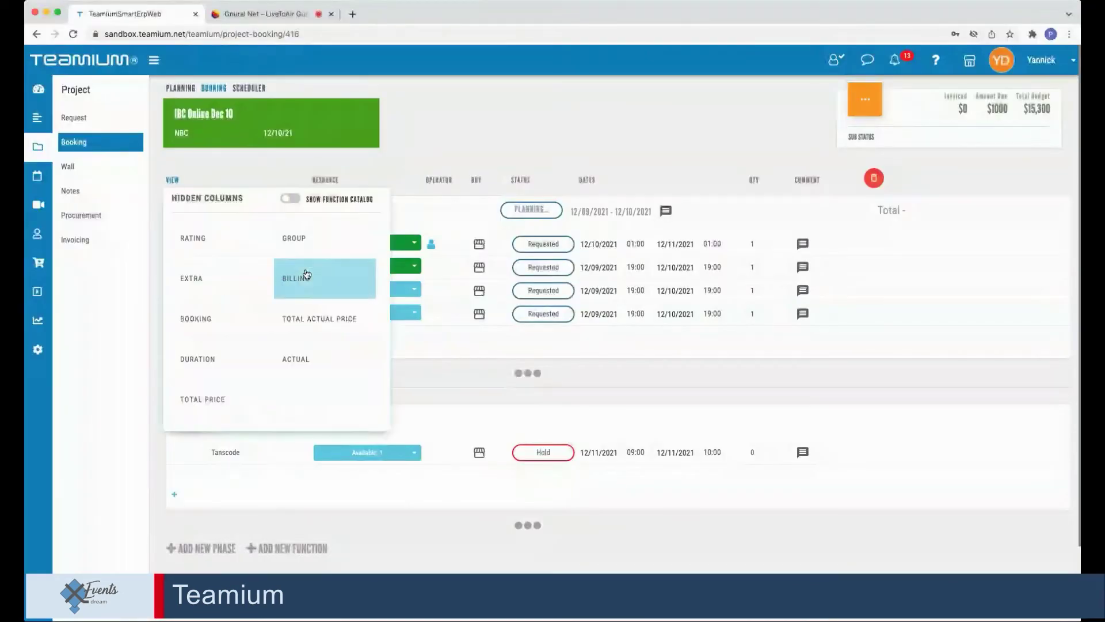
- Show the Actual column in the IBC Online Dec 10 bookings and set the Studio booking's actual duration to 2
click(308, 357)
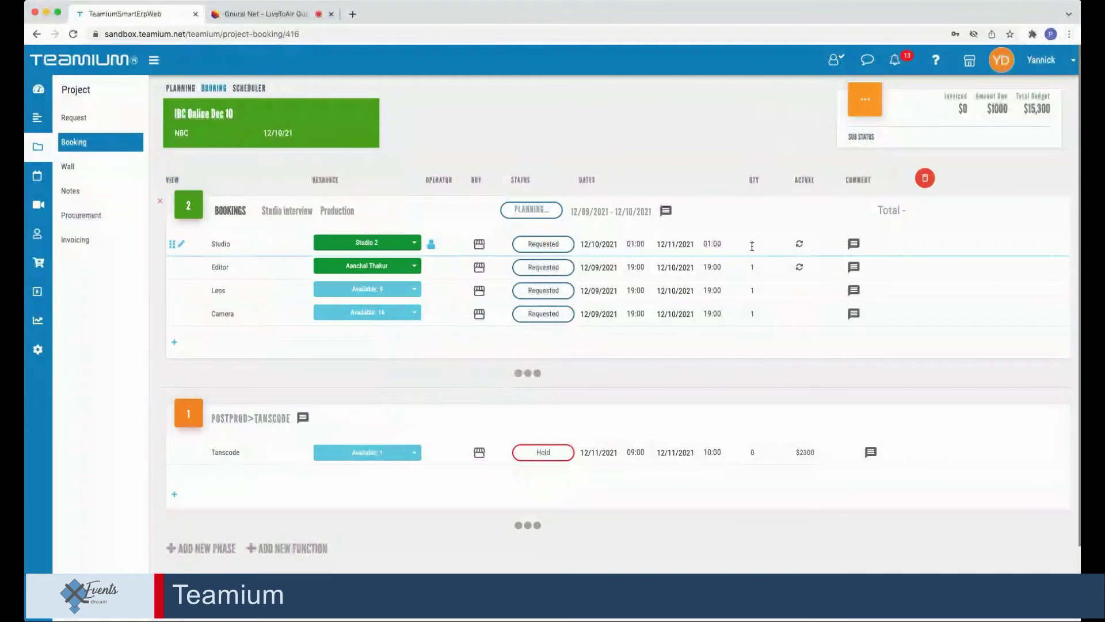
click(798, 245)
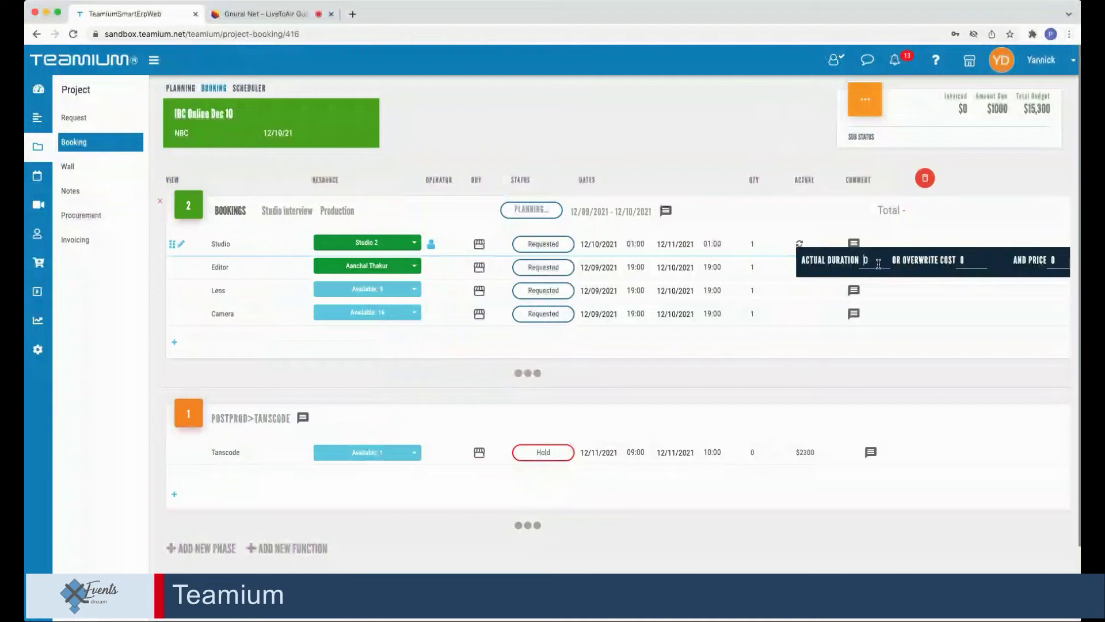
text(2)
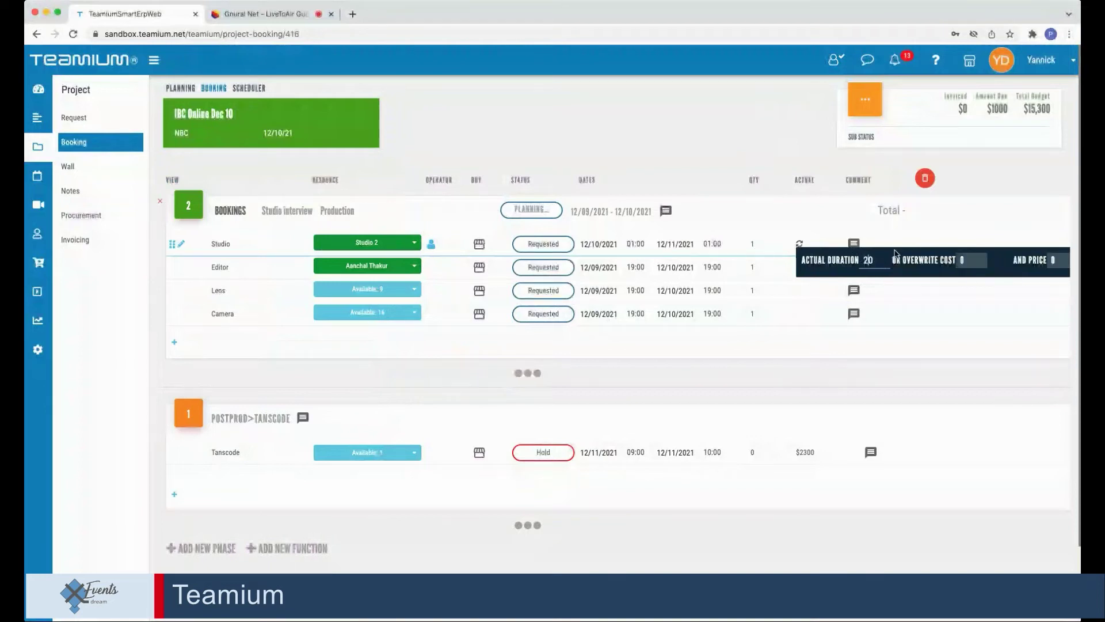
scroll(899, 256, right, 5)
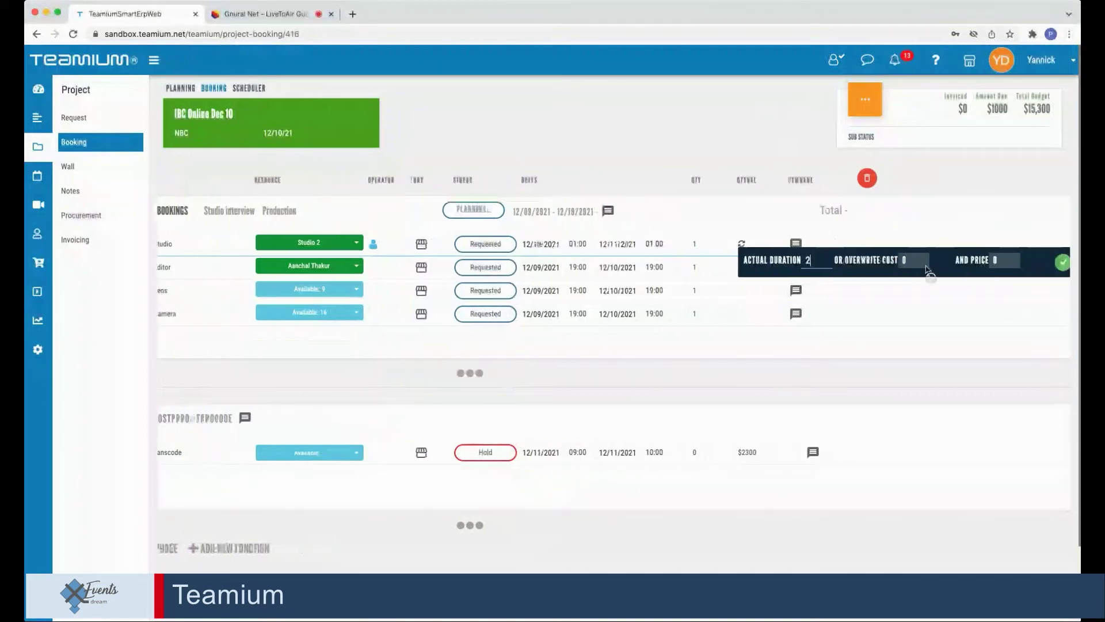
click(913, 262)
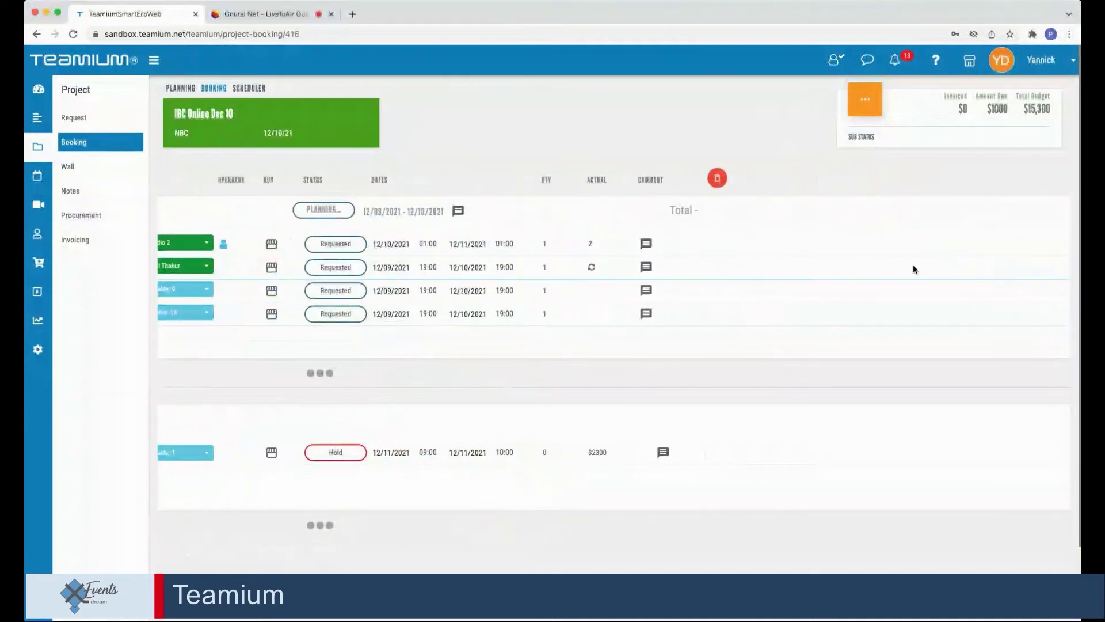